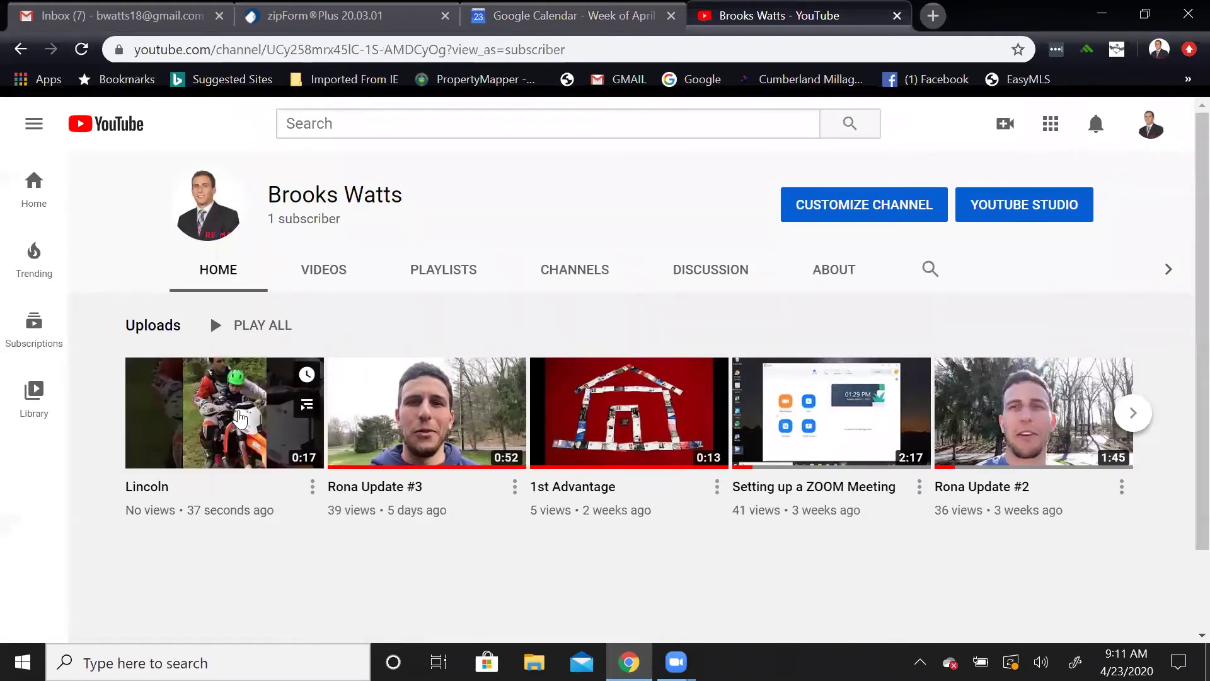
- Play the uploaded Lincoln video from the channel page and pause it
{"action": "left_click", "coordinate": [245, 448]}
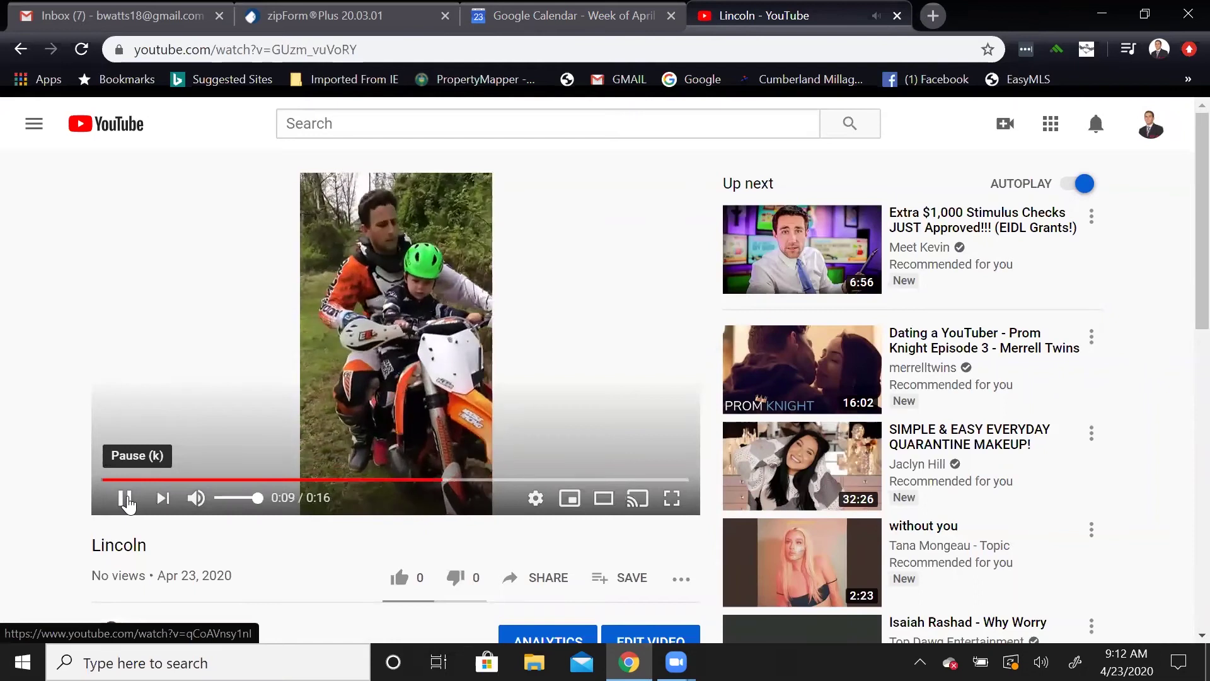
{"action": "left_click", "coordinate": [124, 498]}
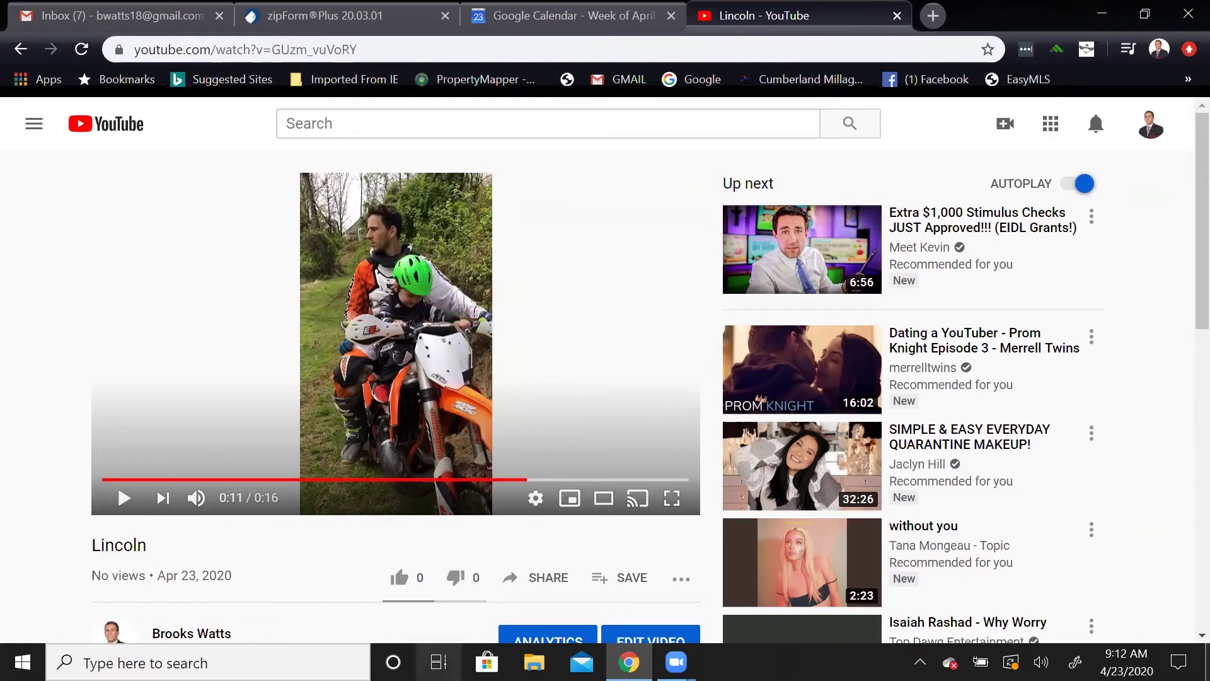
{"action": "left_click", "coordinate": [189, 663]}
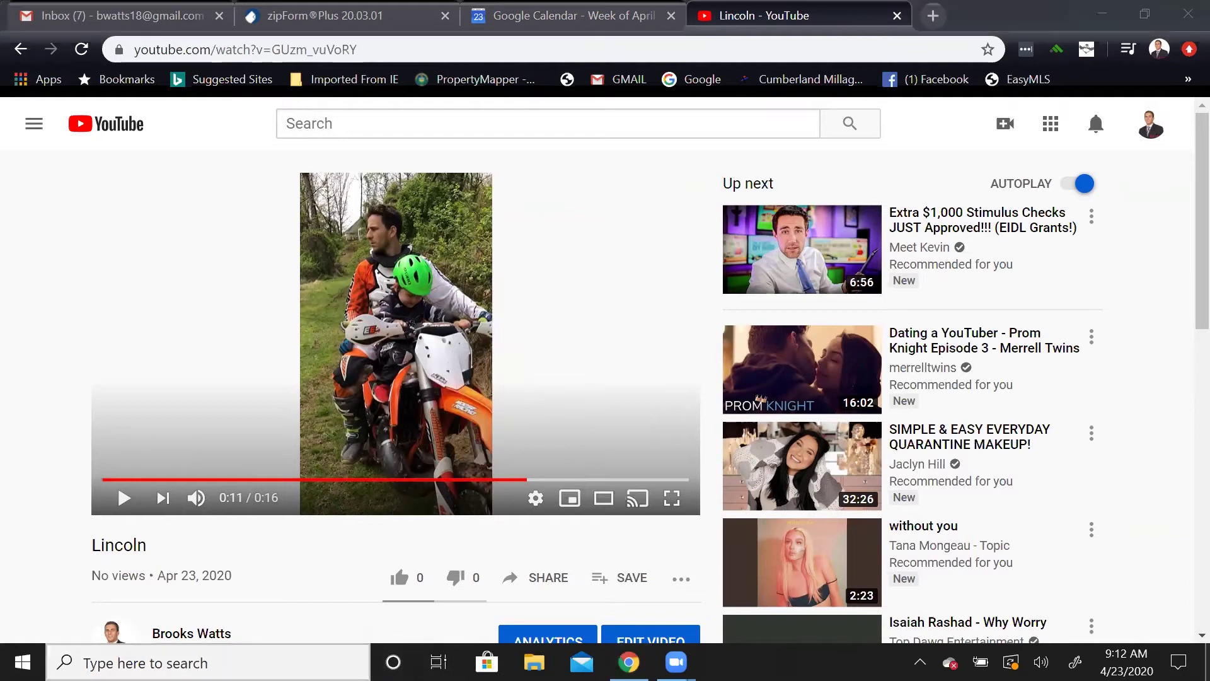
{"action": "left_click", "coordinate": [692, 174]}
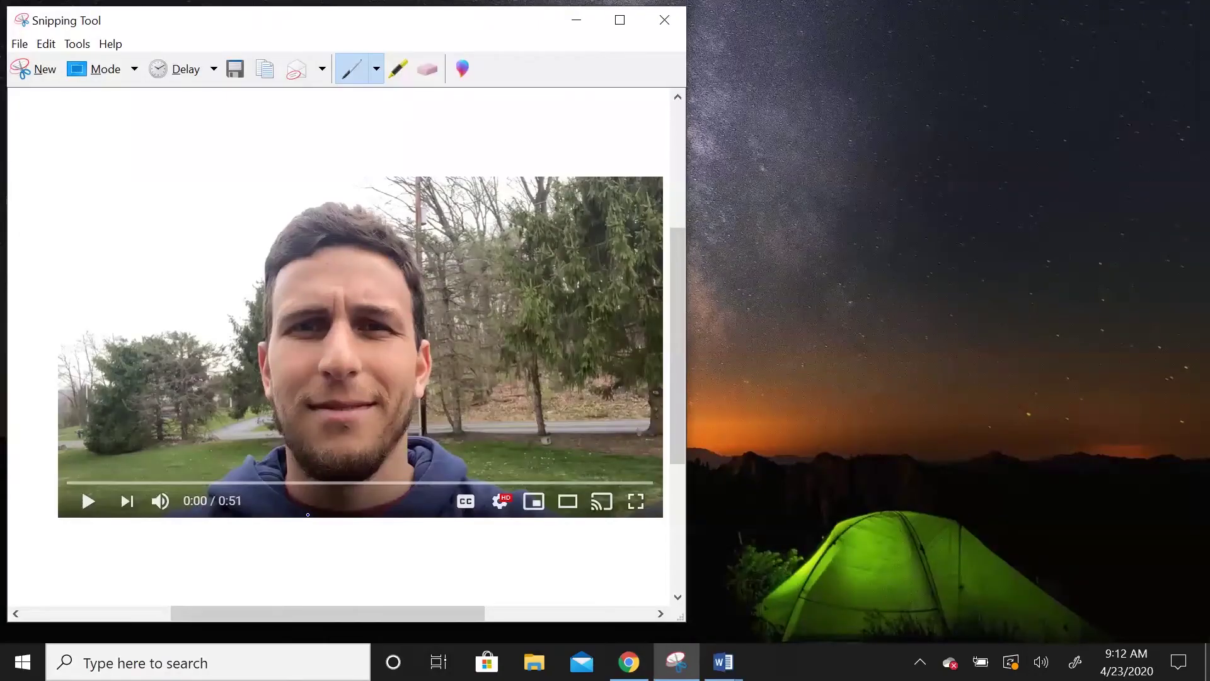
{"action": "left_click", "coordinate": [25, 69]}
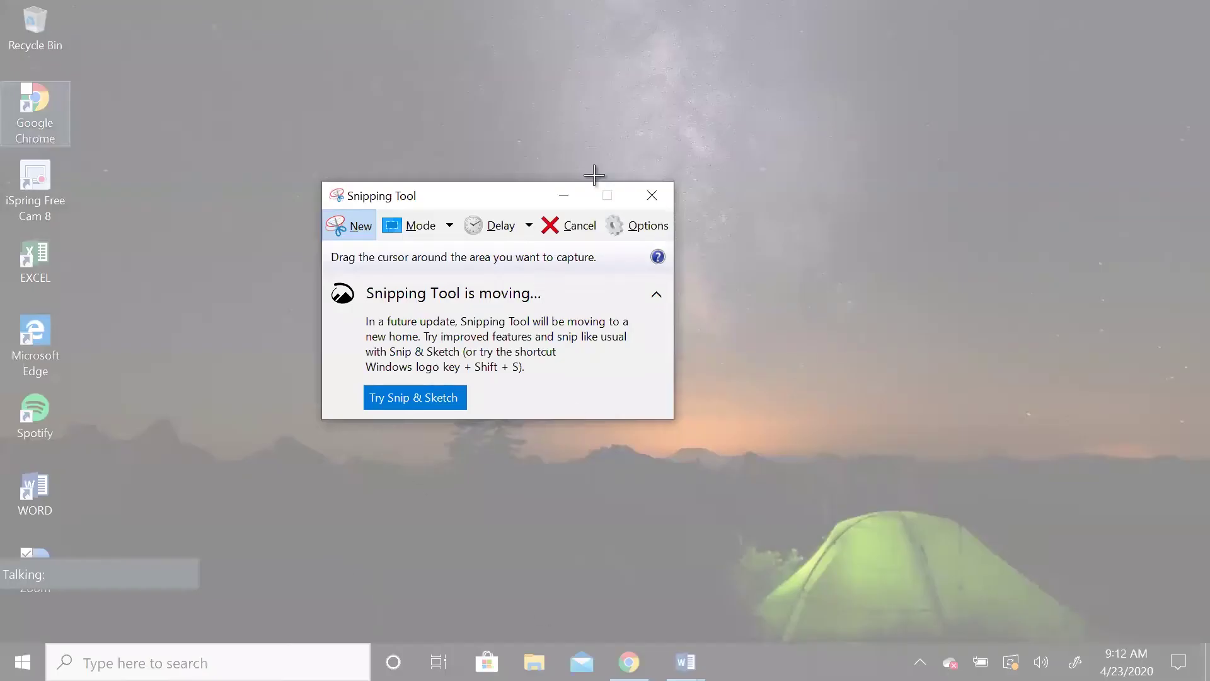
{"action": "left_click", "coordinate": [651, 195]}
- Switch to Chrome, open YouTube in a new tab and play the Lincoln video from your own channel
{"action": "left_click", "coordinate": [628, 661]}
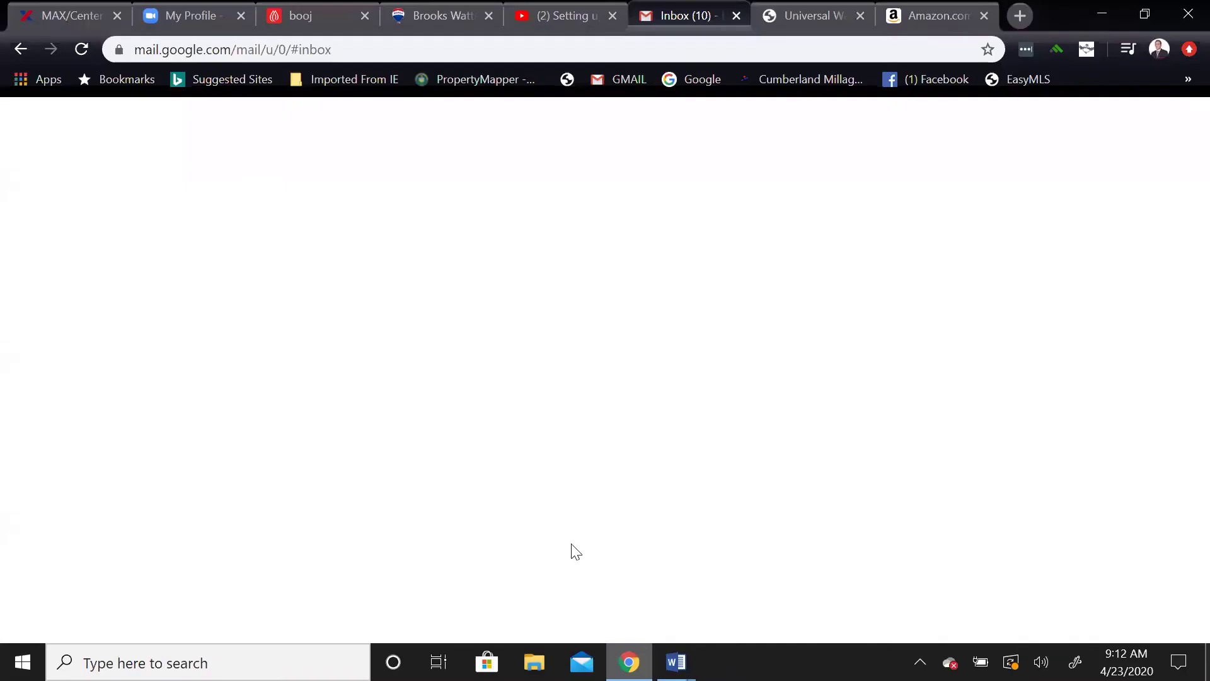
{"action": "left_click", "coordinate": [1116, 13]}
{"action": "left_click", "coordinate": [629, 662]}
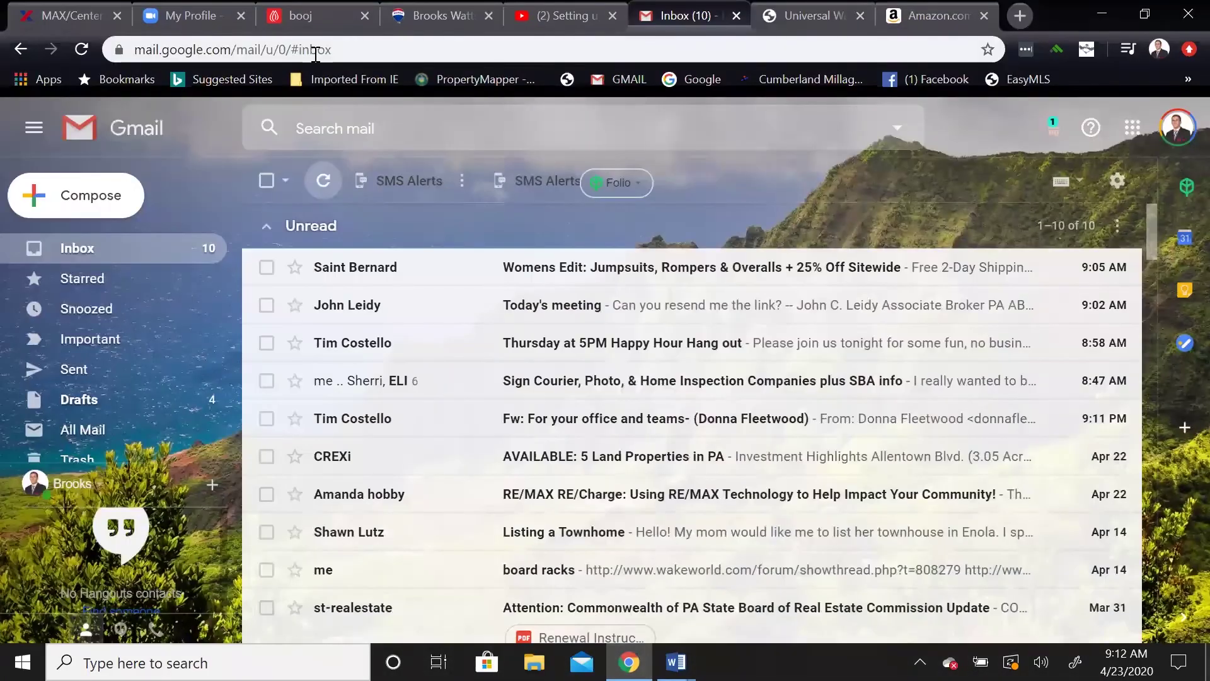
{"action": "left_click", "coordinate": [1016, 15]}
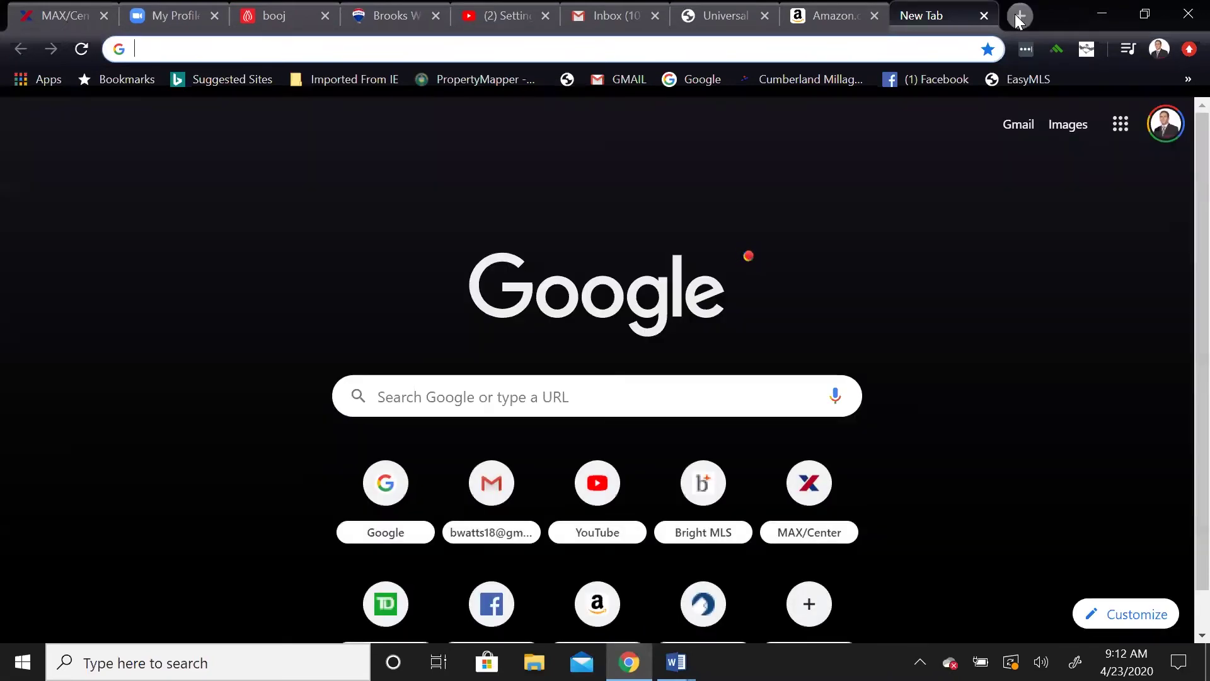
{"action": "type", "text": "you"}
{"action": "key", "text": "Return"}
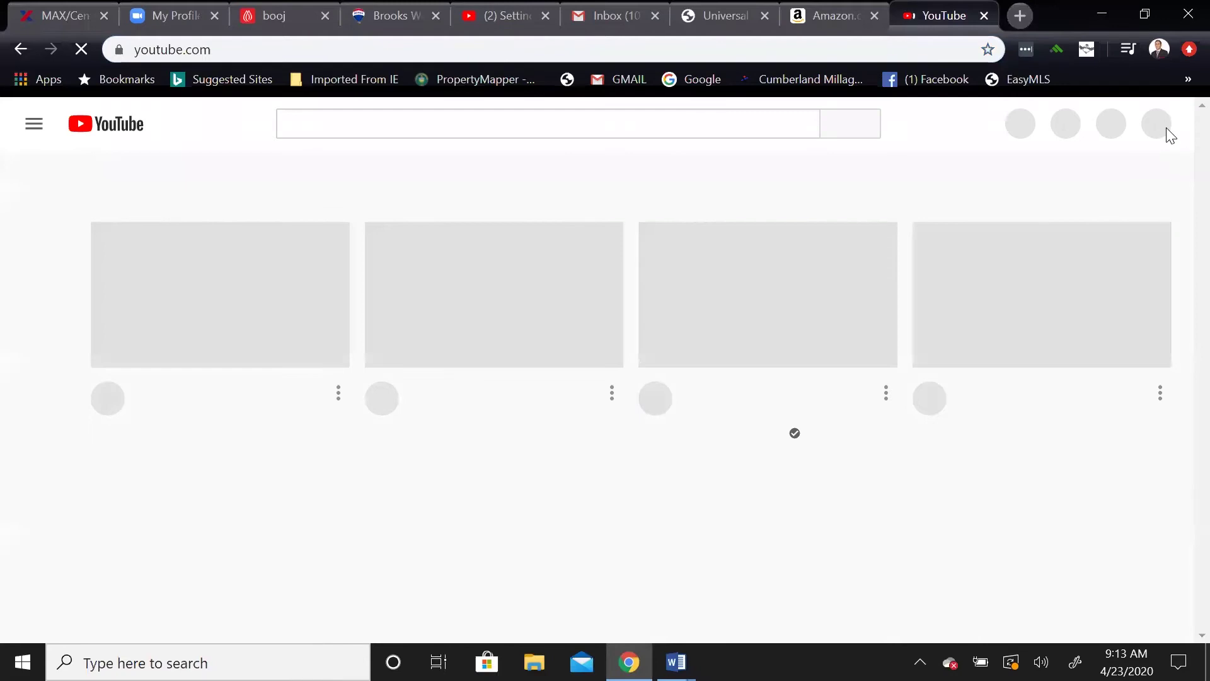
{"action": "left_click", "coordinate": [1154, 126]}
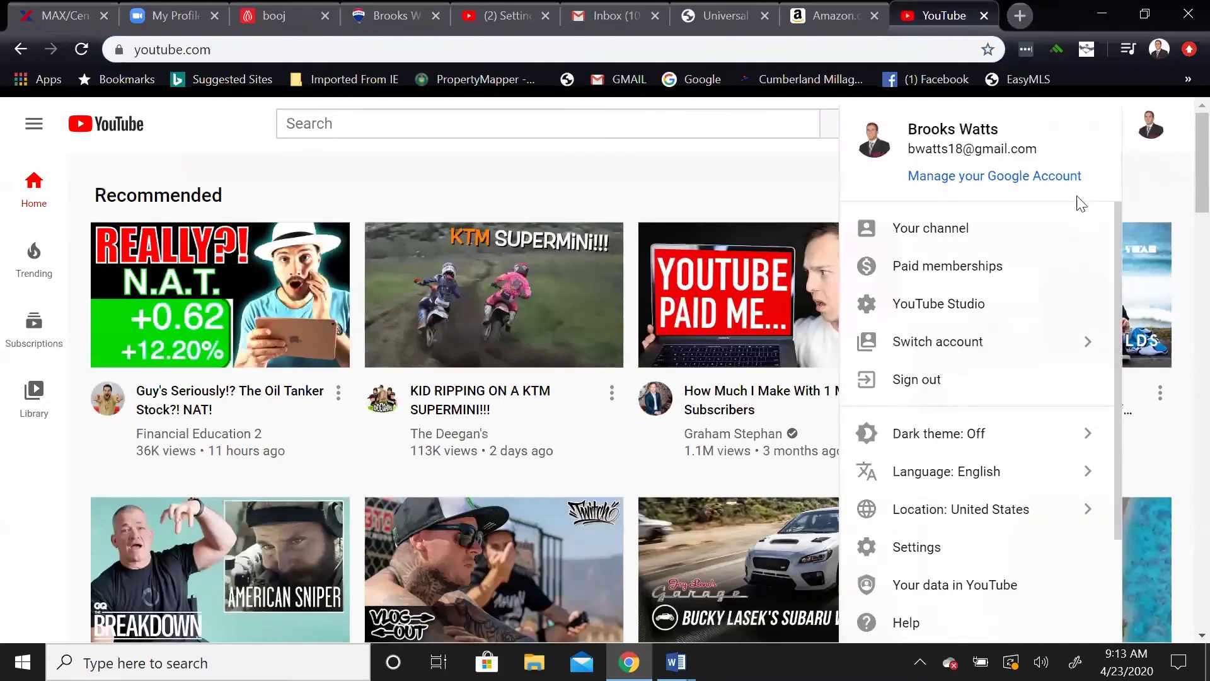
{"action": "left_click", "coordinate": [1019, 228]}
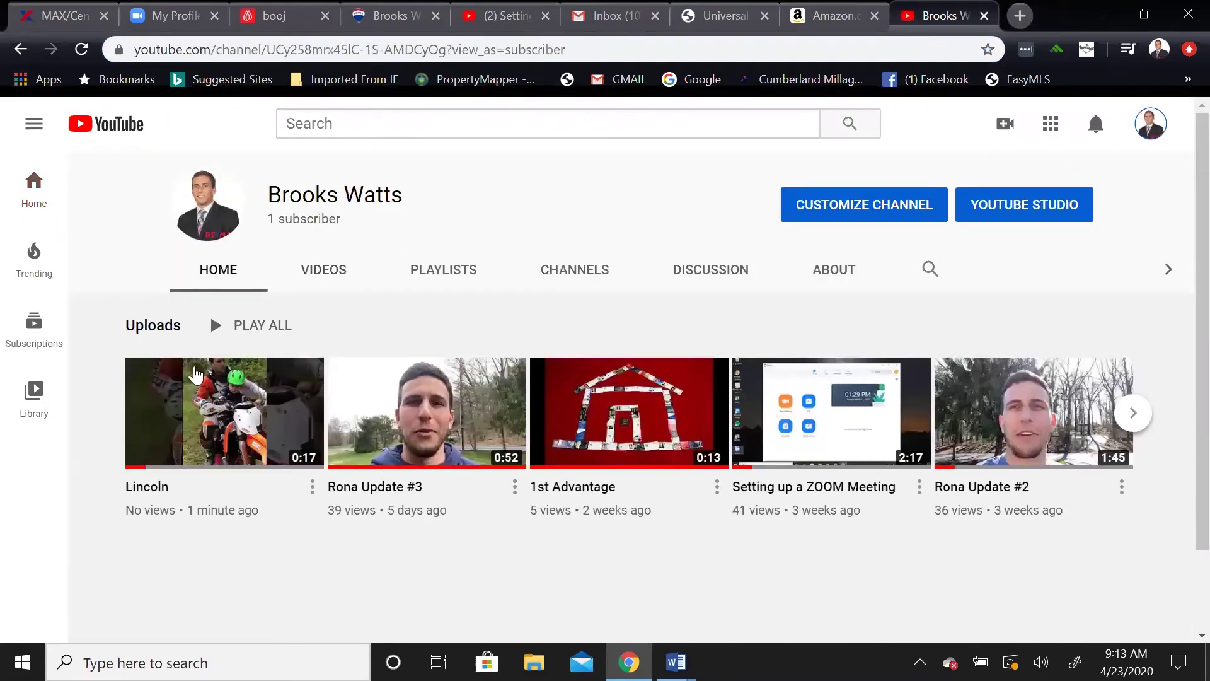
{"action": "left_click", "coordinate": [180, 375]}
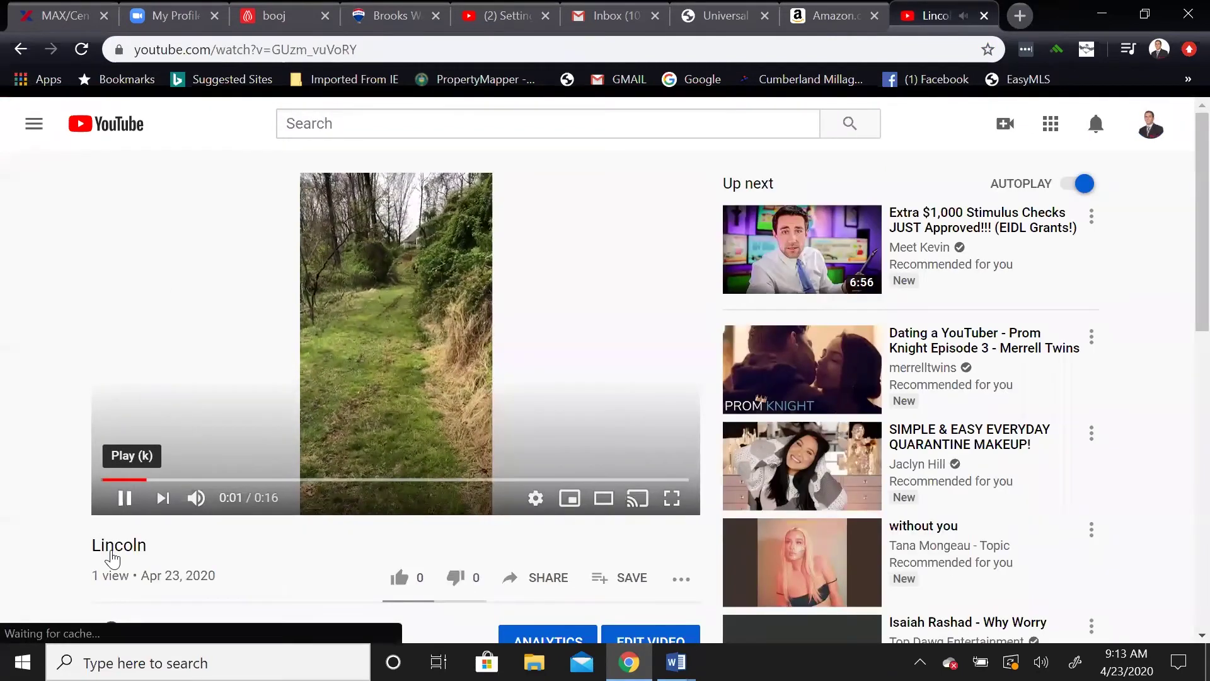
- Capture the paused Lincoln video player with Snipping Tool and copy the snip to the clipboard
{"action": "key", "text": "super"}
{"action": "left_click", "coordinate": [691, 208]}
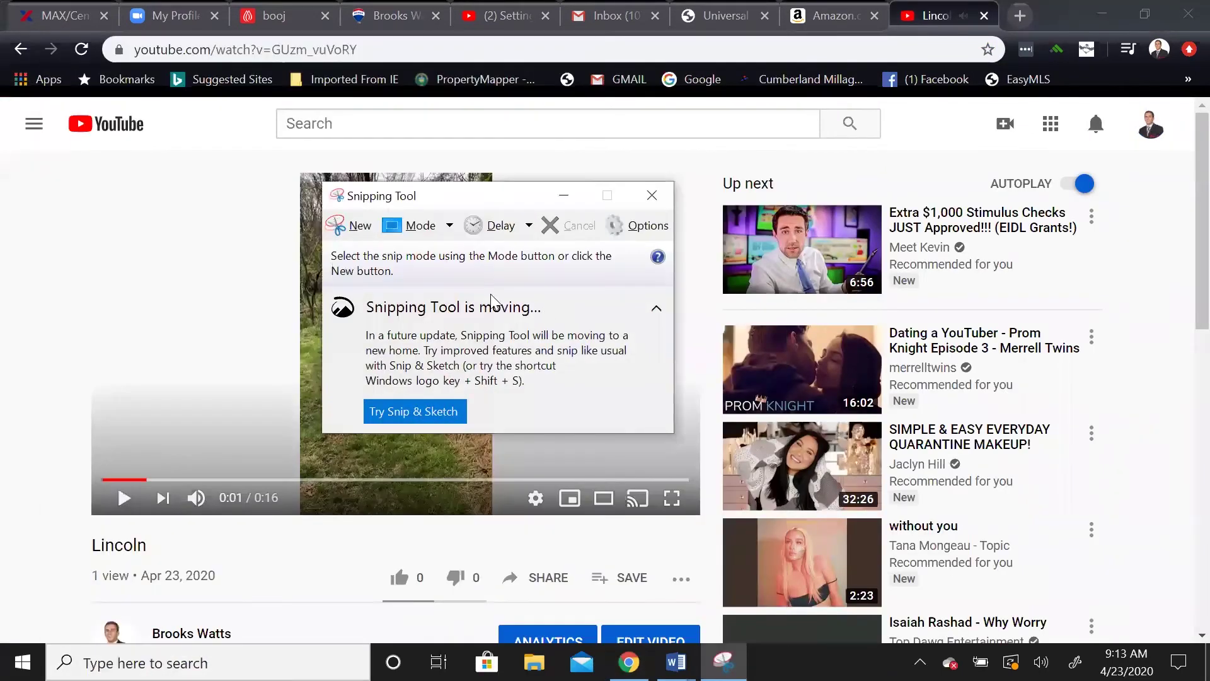
{"action": "left_click", "coordinate": [354, 225]}
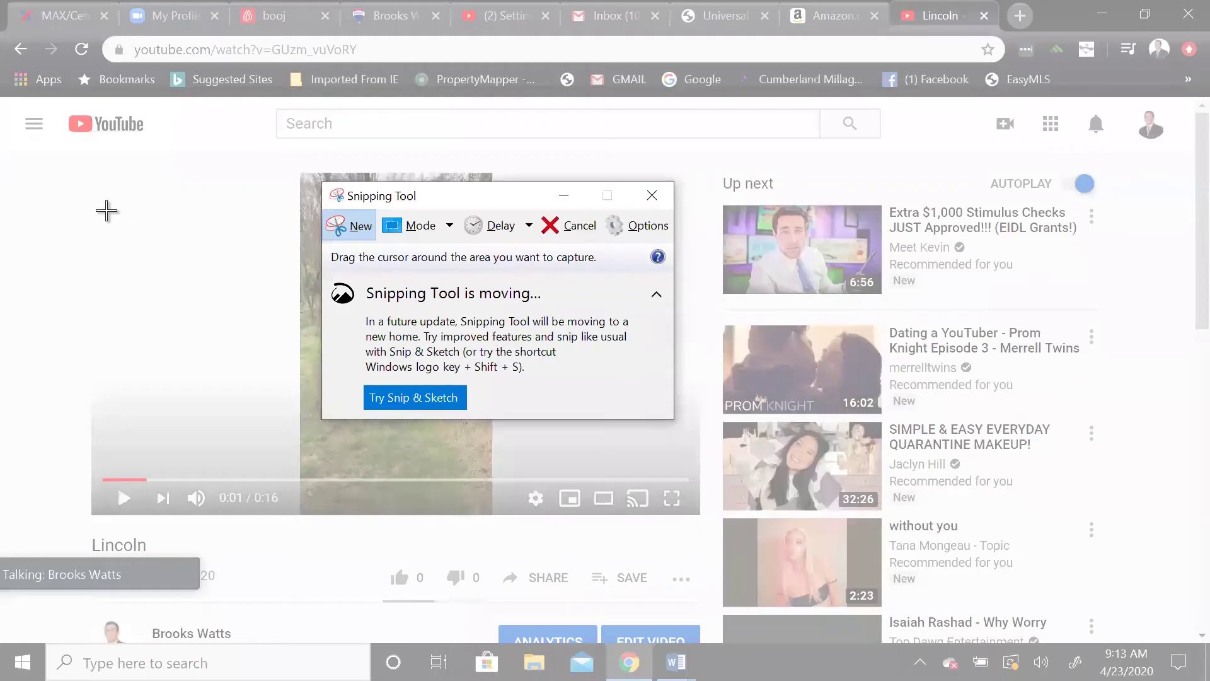
{"action": "left_click_drag", "start_coordinate": [97, 185], "coordinate": [690, 512]}
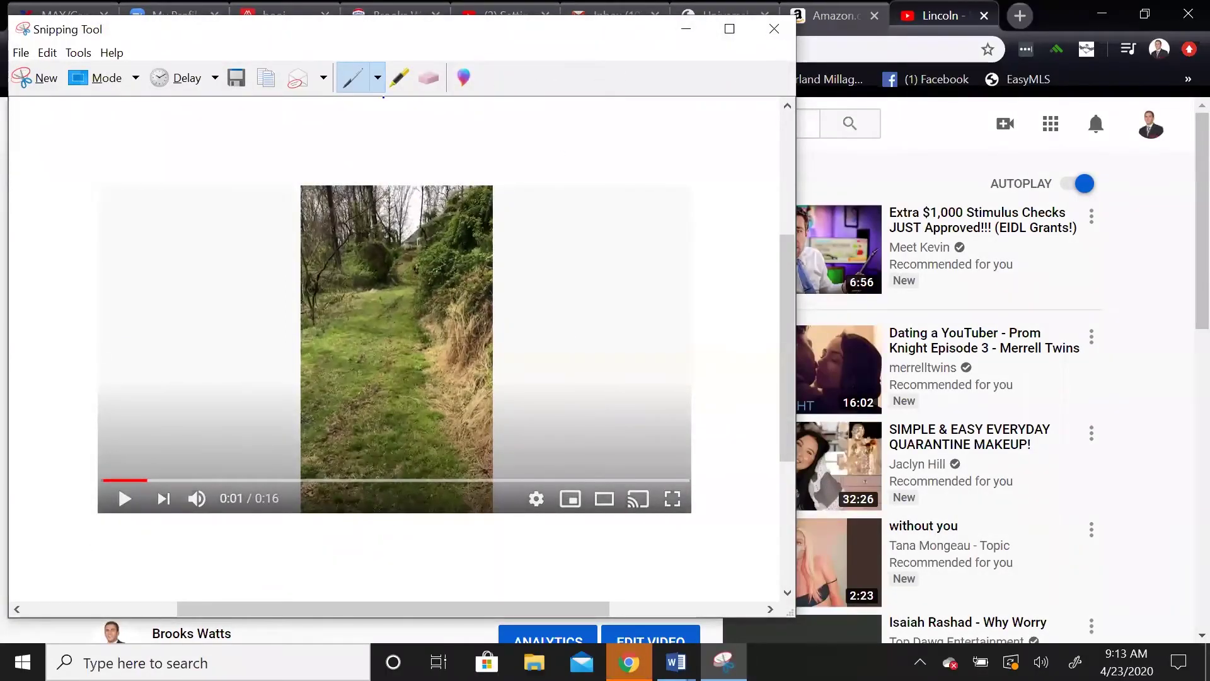
{"action": "left_click", "coordinate": [48, 53]}
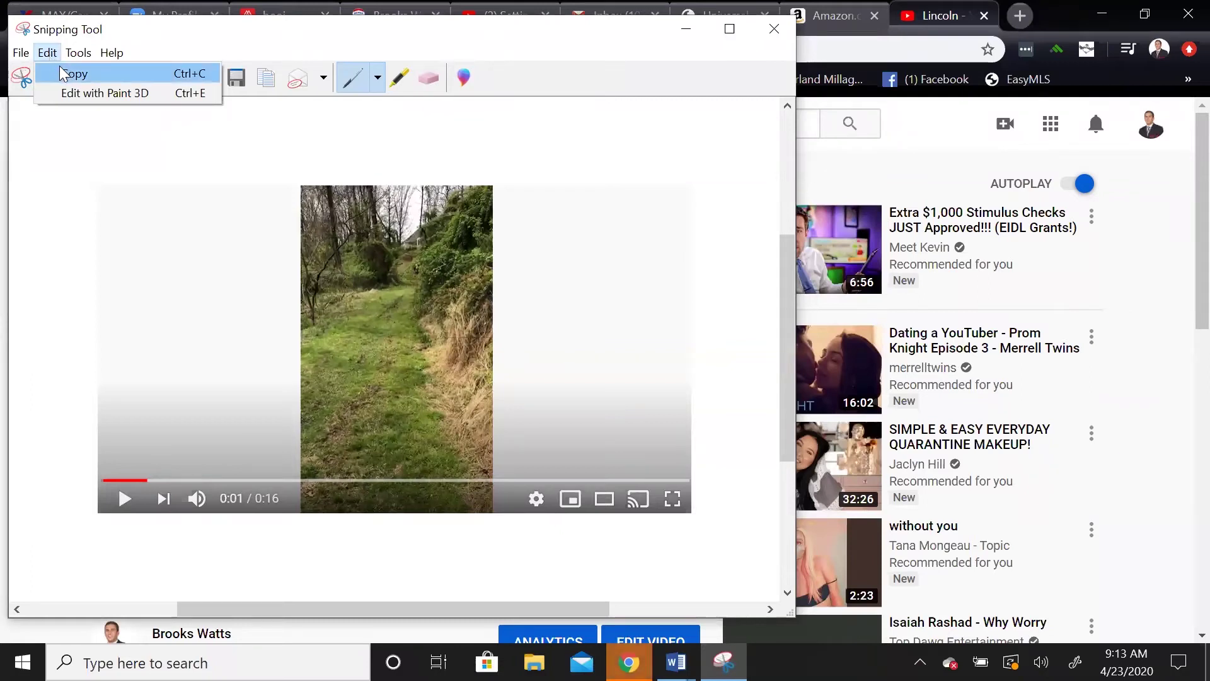
{"action": "left_click", "coordinate": [60, 72]}
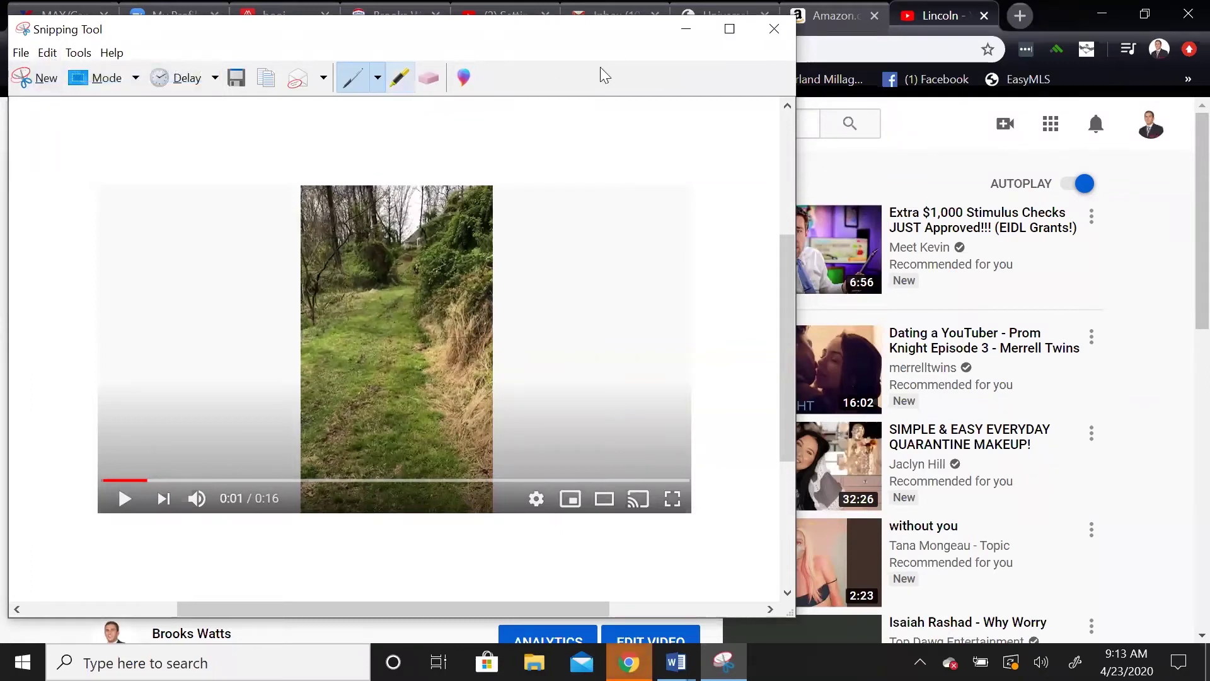
{"action": "left_click", "coordinate": [685, 30]}
- Compose a new Gmail message addressed to your own e-mail account with the subject "Video"
{"action": "left_click", "coordinate": [623, 17]}
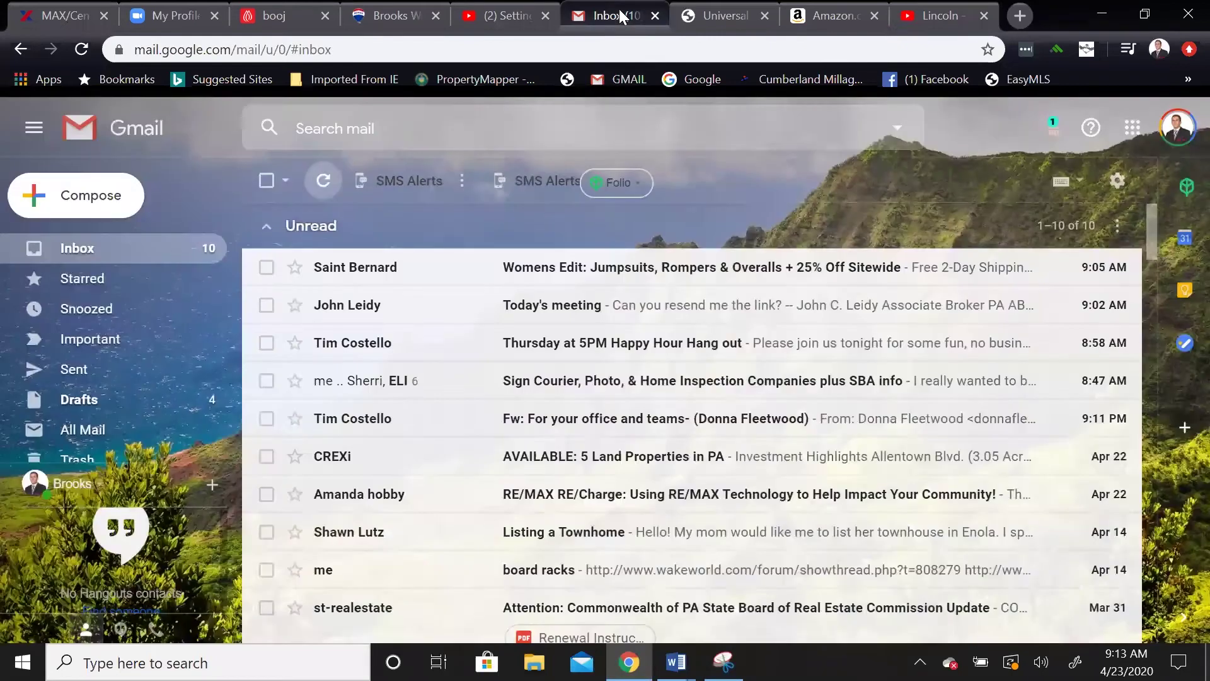
{"action": "left_click", "coordinate": [91, 197]}
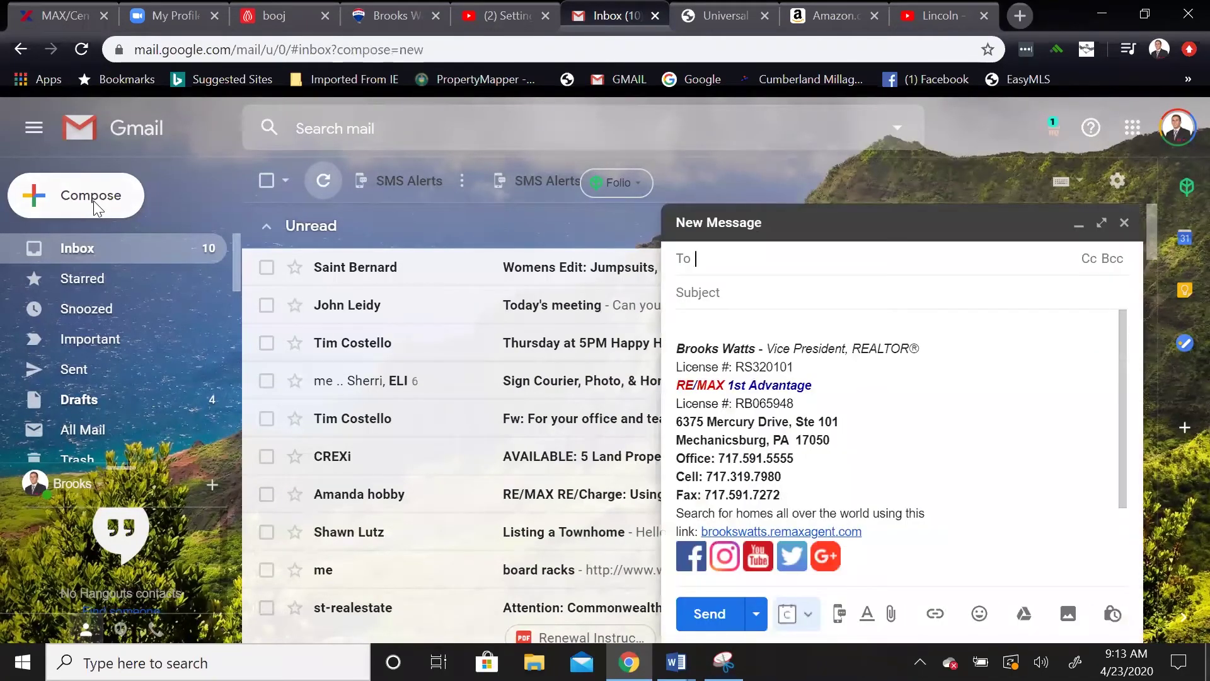
{"action": "type", "text": "brooks"}
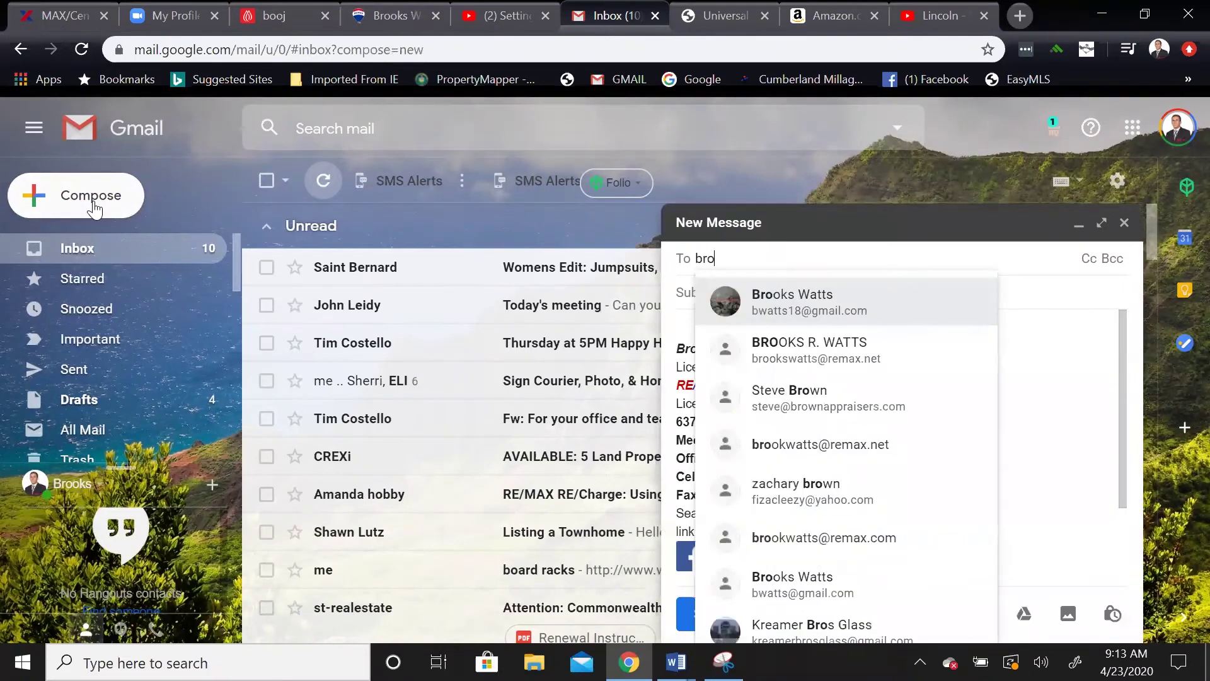
{"action": "key", "text": "Return"}
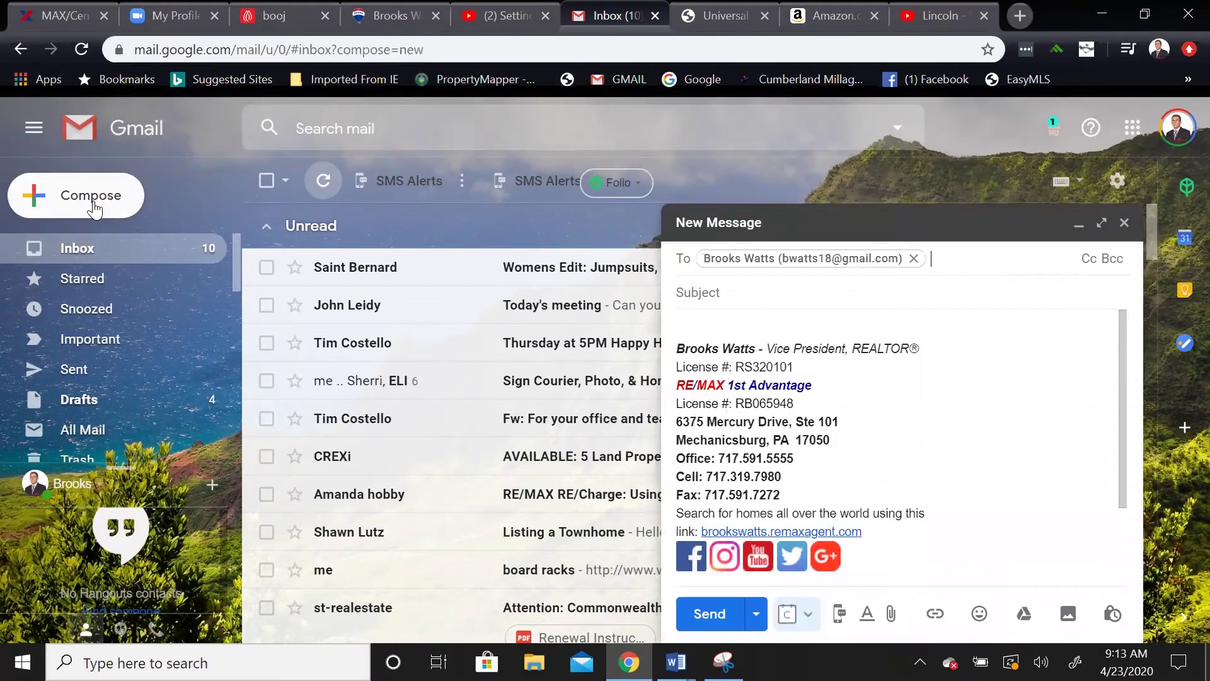
{"action": "key", "text": "Tab"}
{"action": "type", "text": "Video"}
{"action": "key", "text": "Tab"}
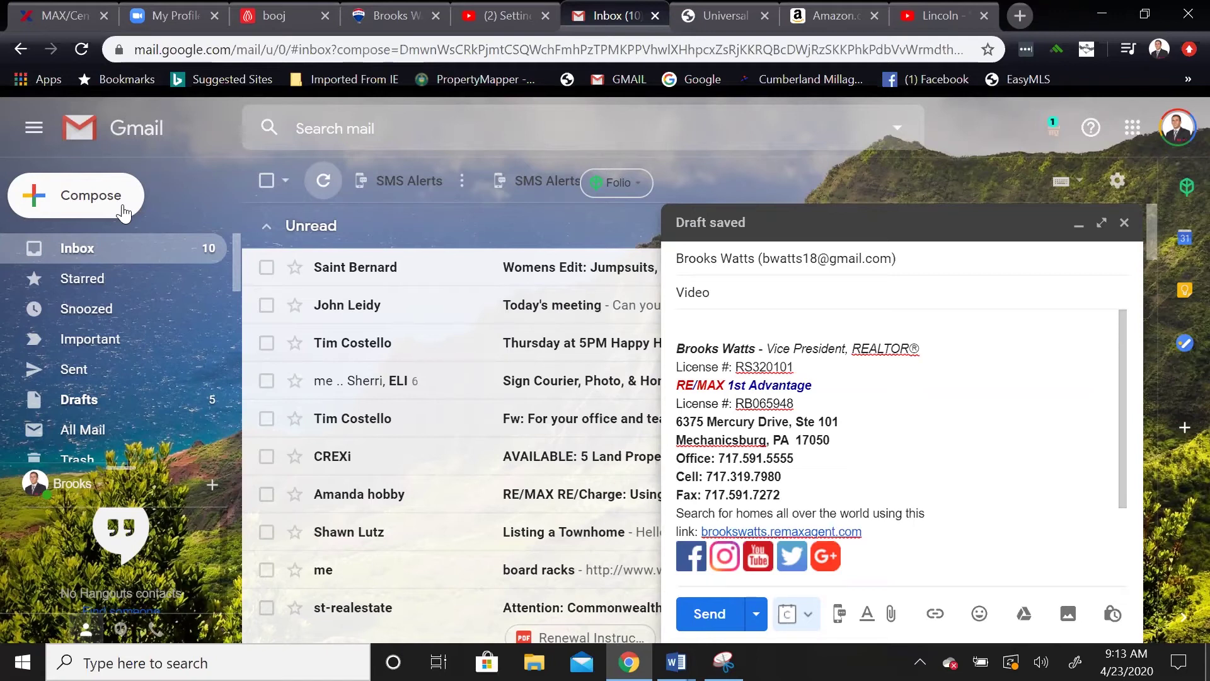
- Paste the copied snip into the message body and turn the image into a link
{"action": "key", "text": "ctrl+v"}
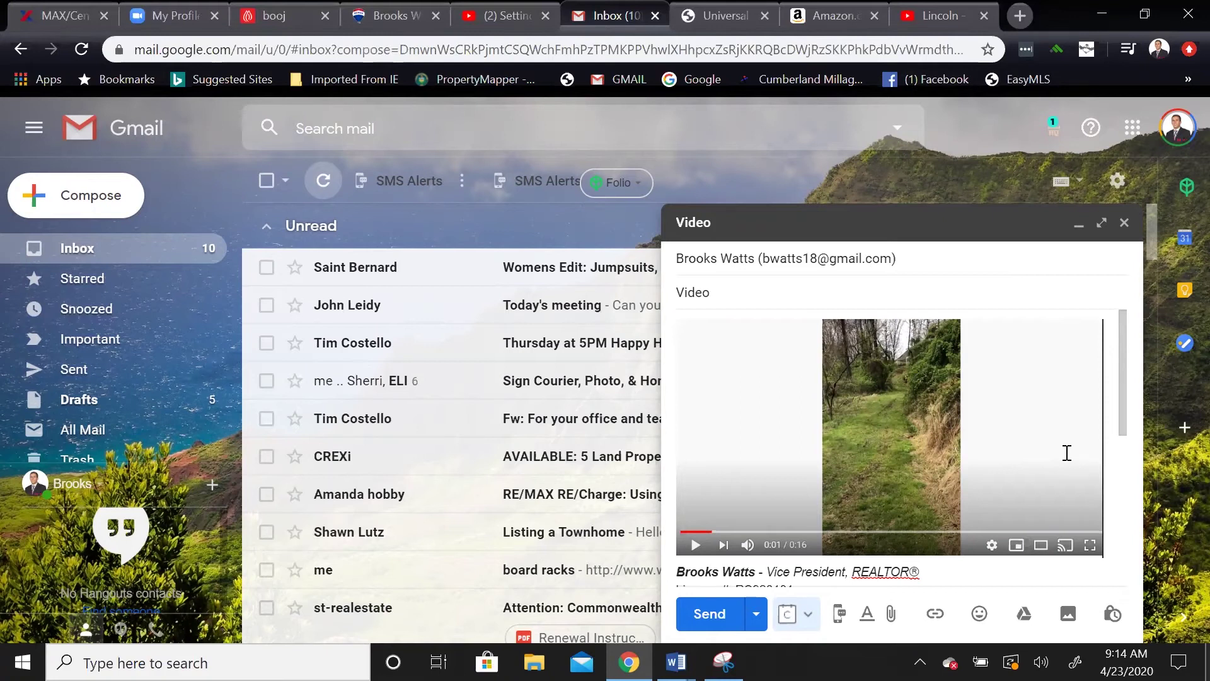
{"action": "left_click_drag", "start_coordinate": [910, 438], "coordinate": [751, 426]}
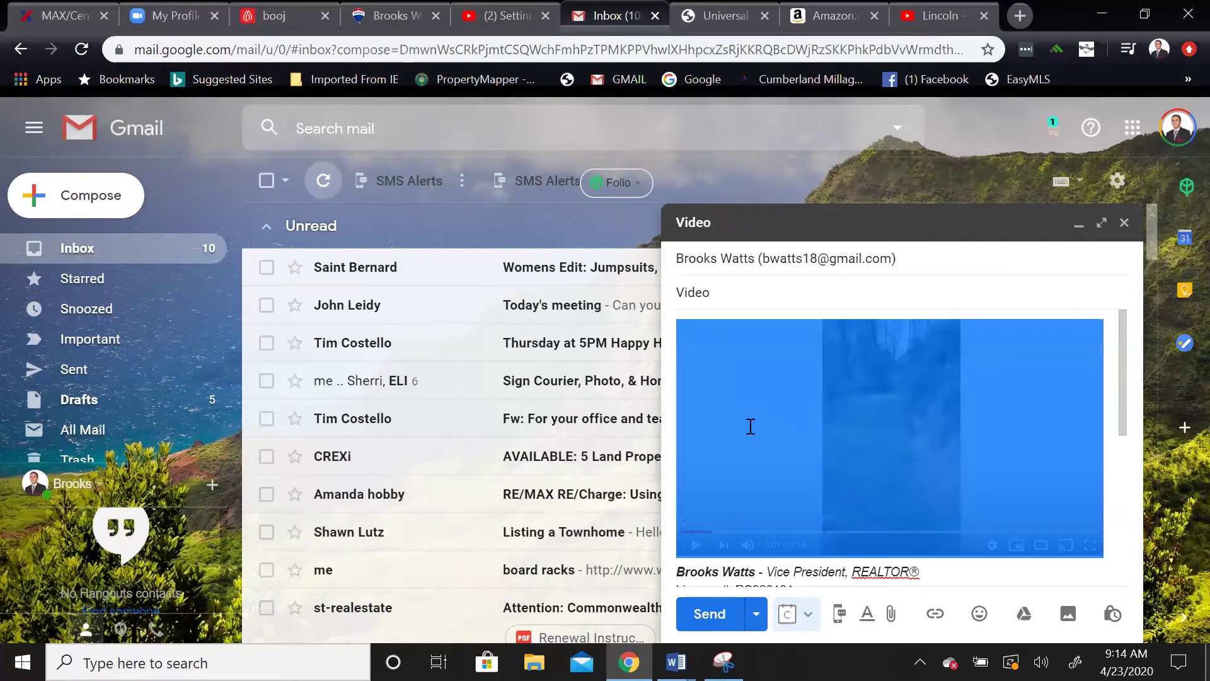
{"action": "left_click", "coordinate": [751, 426]}
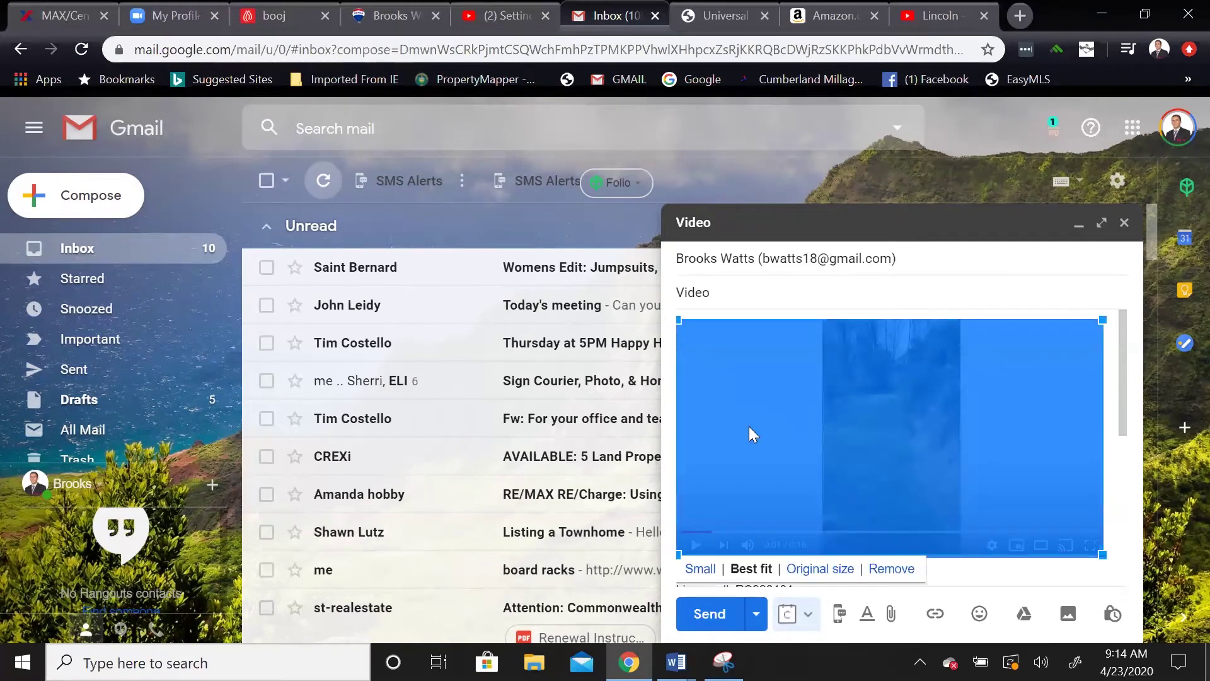
{"action": "left_click", "coordinate": [931, 615]}
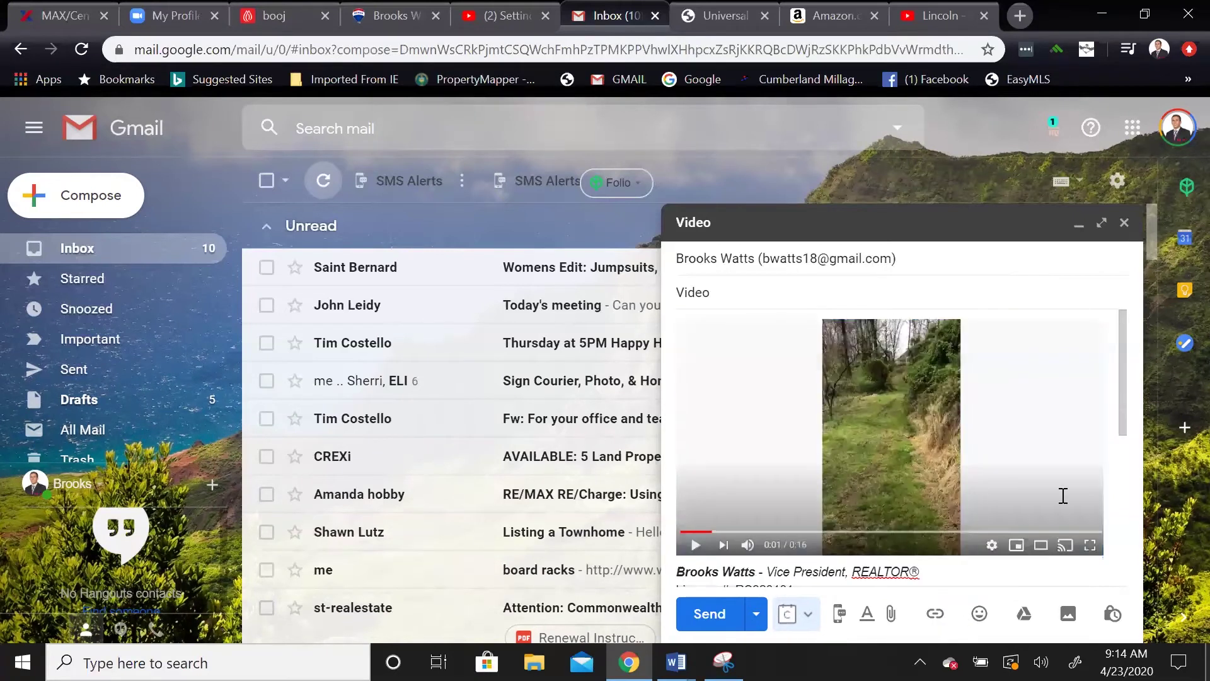
- Open the pasted image's link for editing and copy the full web address of the Lincoln video from YouTube
{"action": "left_click", "coordinate": [845, 459]}
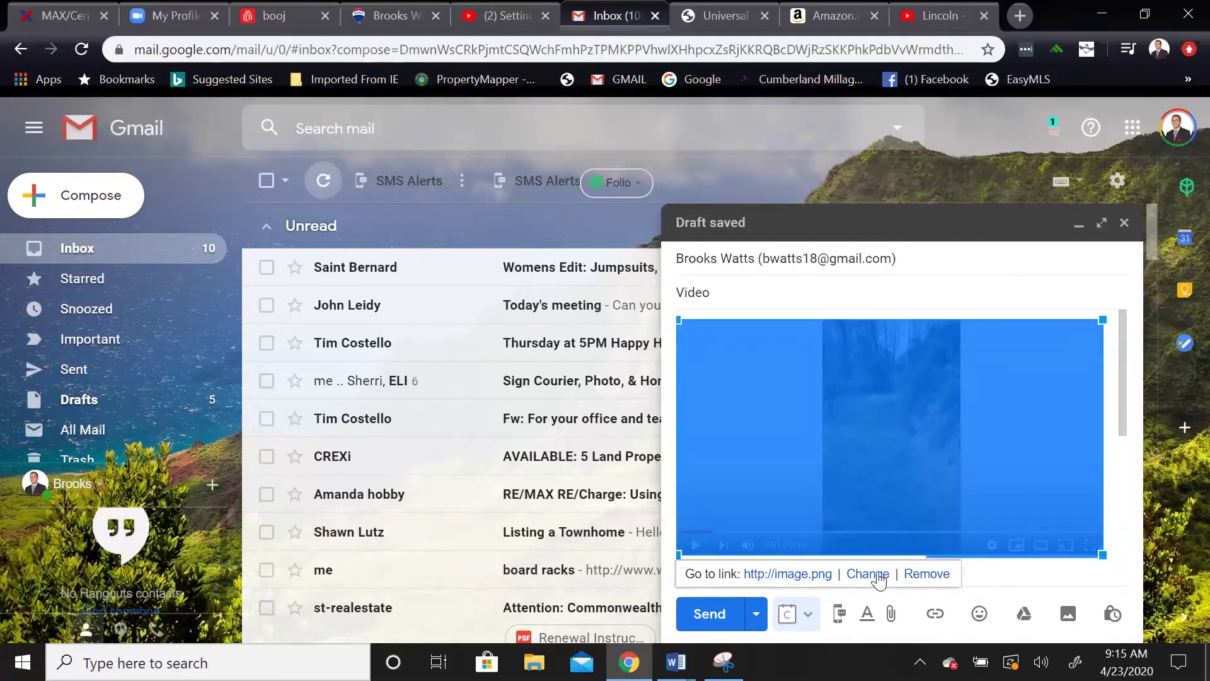
{"action": "left_click", "coordinate": [868, 574]}
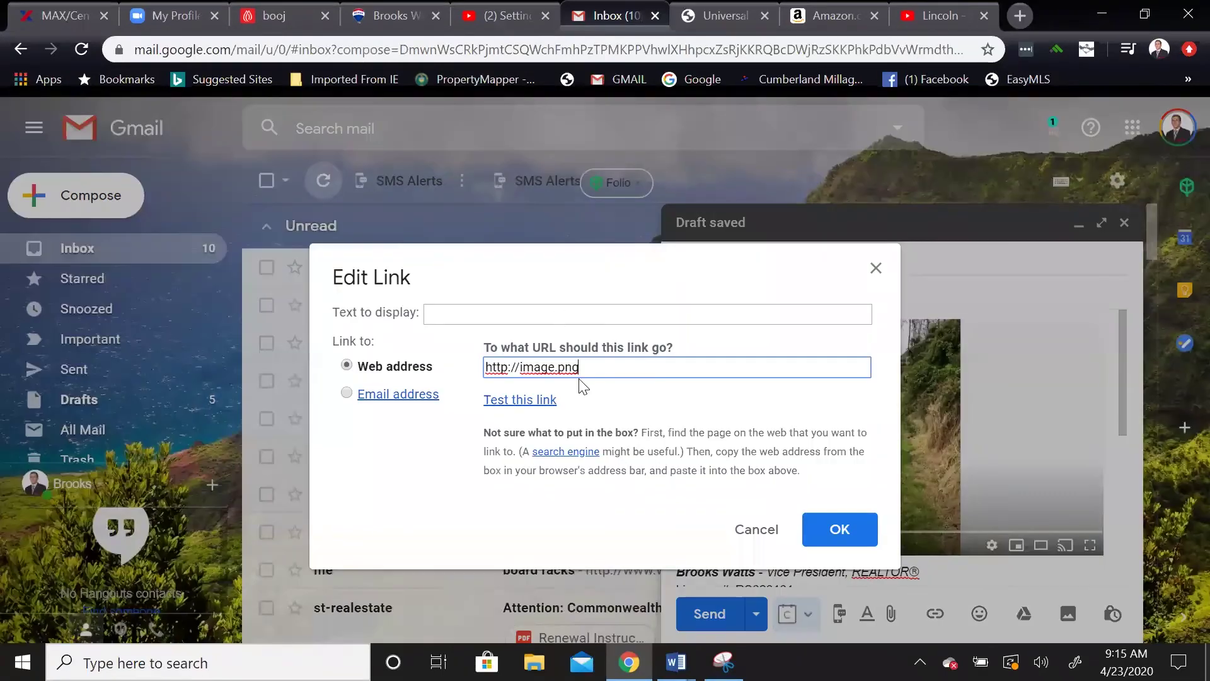
{"action": "left_click", "coordinate": [942, 15]}
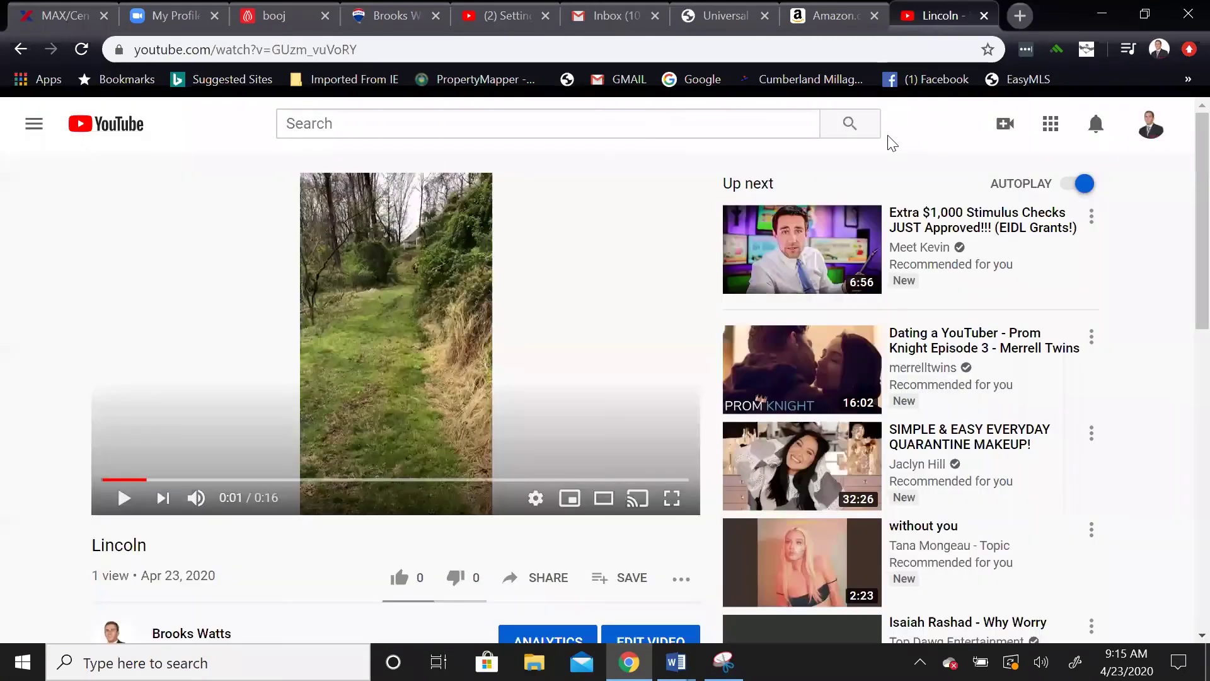
{"action": "left_click", "coordinate": [434, 44]}
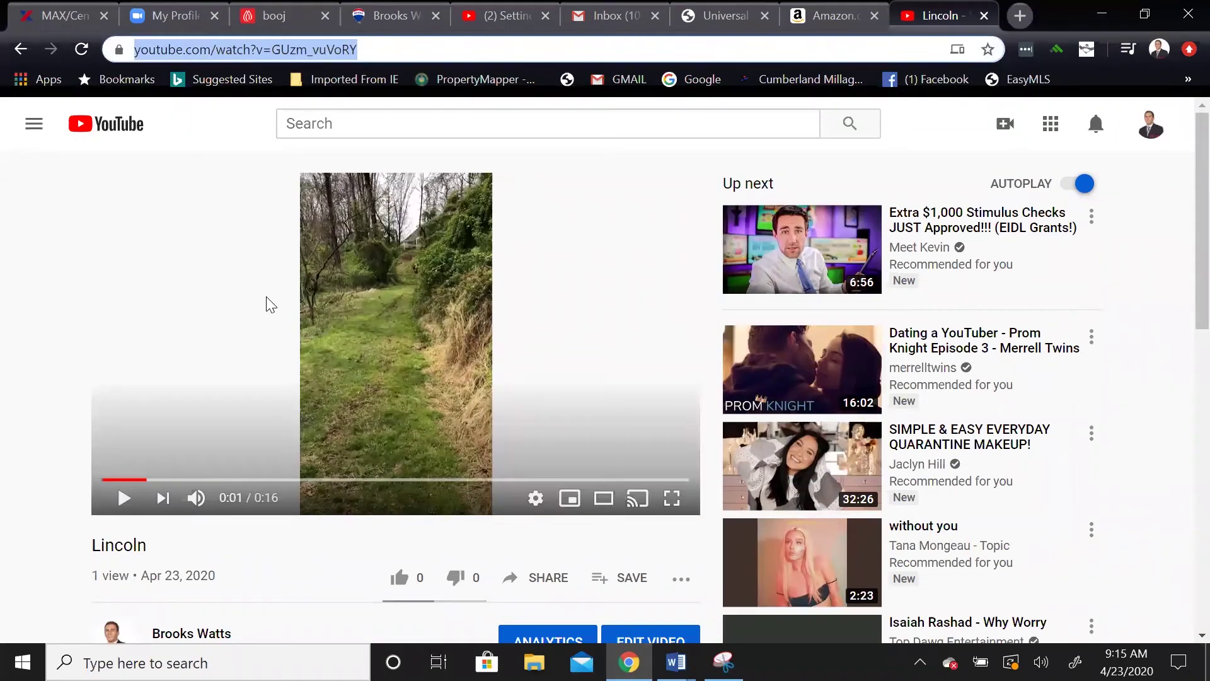
{"action": "left_click", "coordinate": [457, 51]}
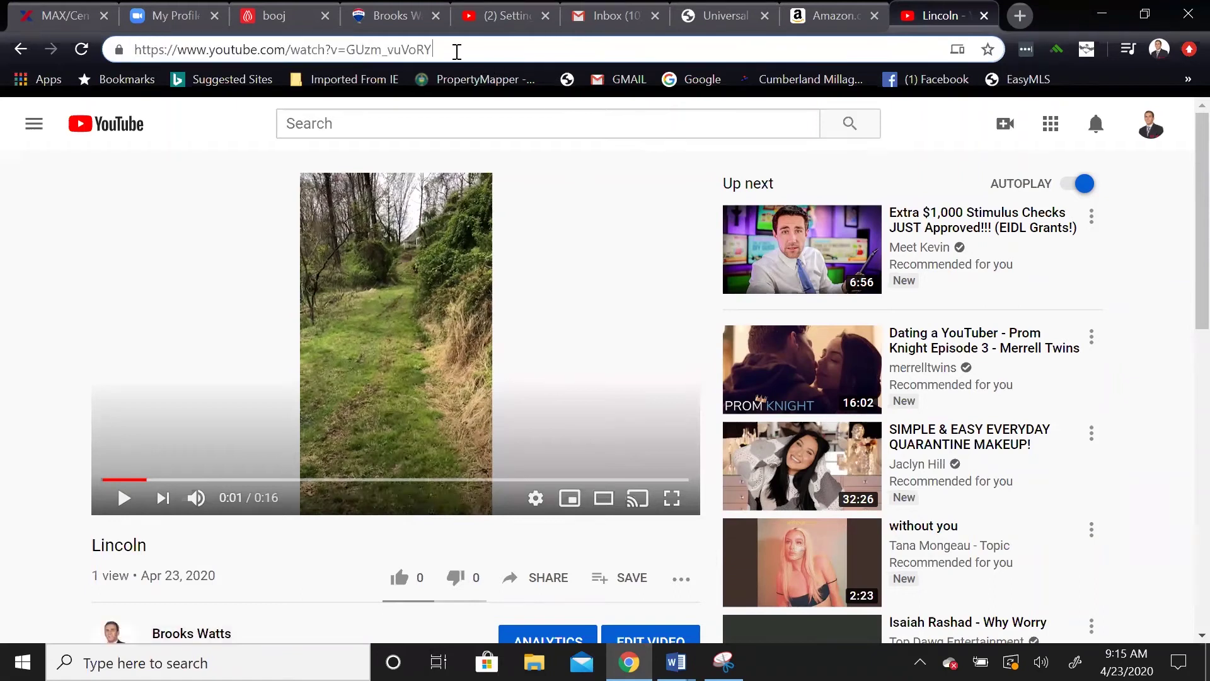
{"action": "left_click_drag", "start_coordinate": [385, 52], "coordinate": [104, 51]}
{"action": "key", "text": "ctrl+c"}
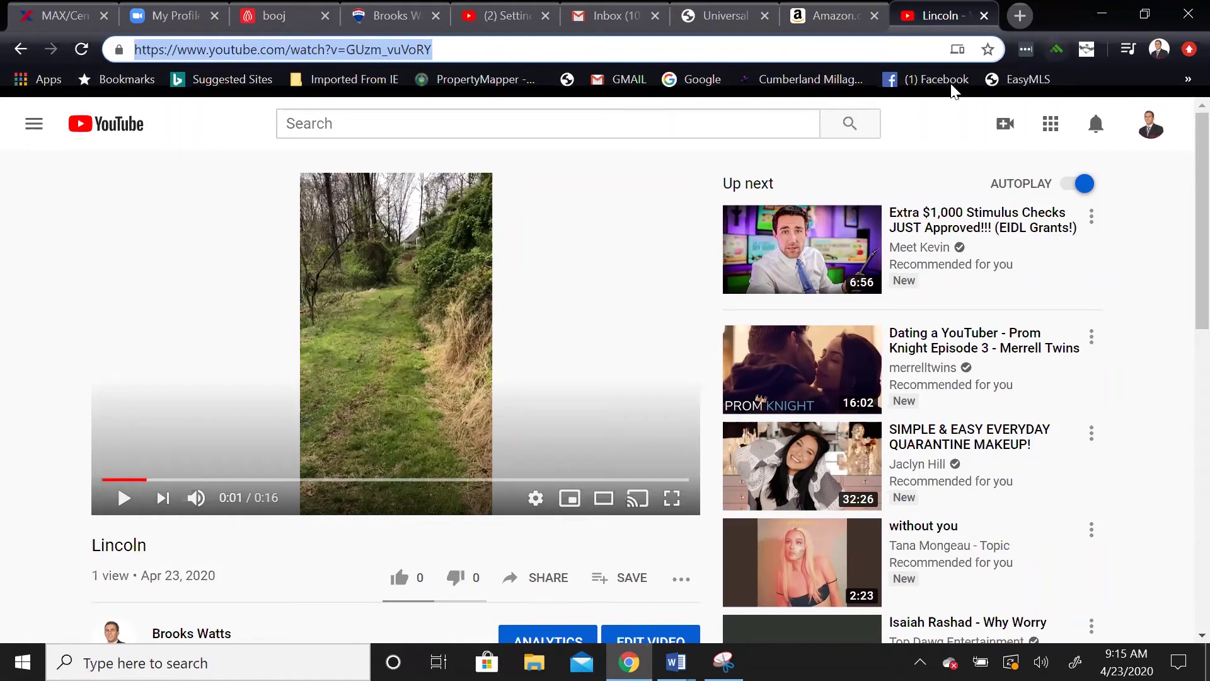
{"action": "left_click", "coordinate": [606, 14]}
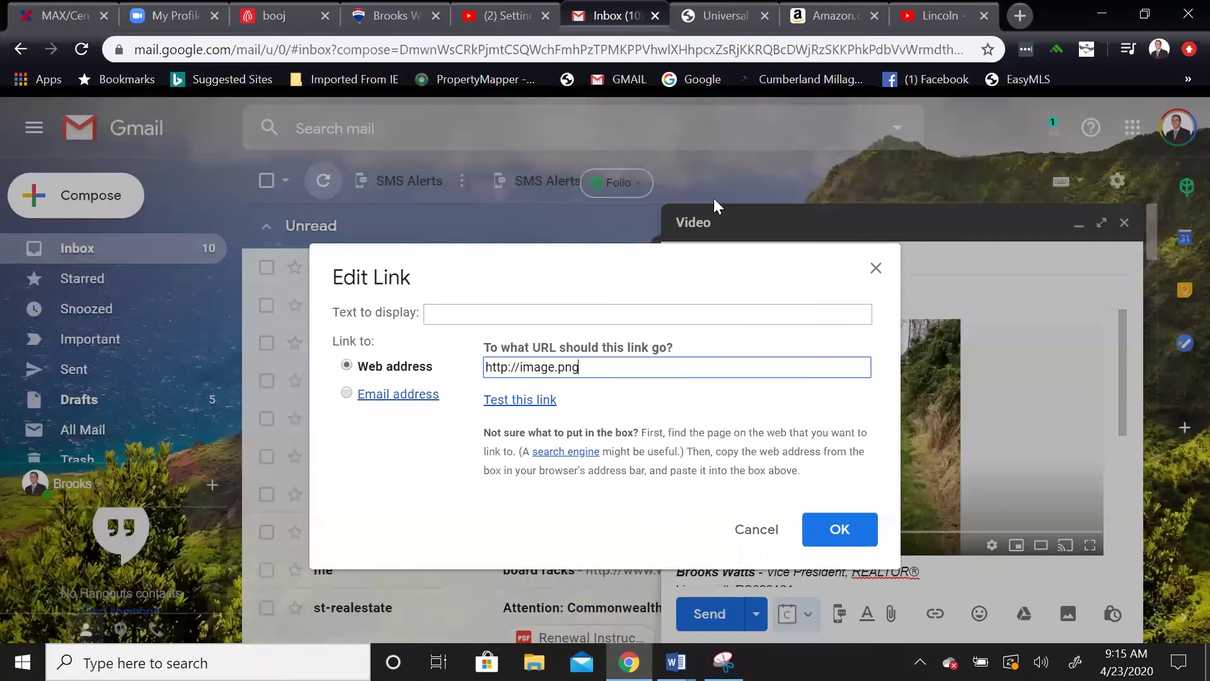
{"action": "left_click_drag", "start_coordinate": [630, 372], "coordinate": [447, 386]}
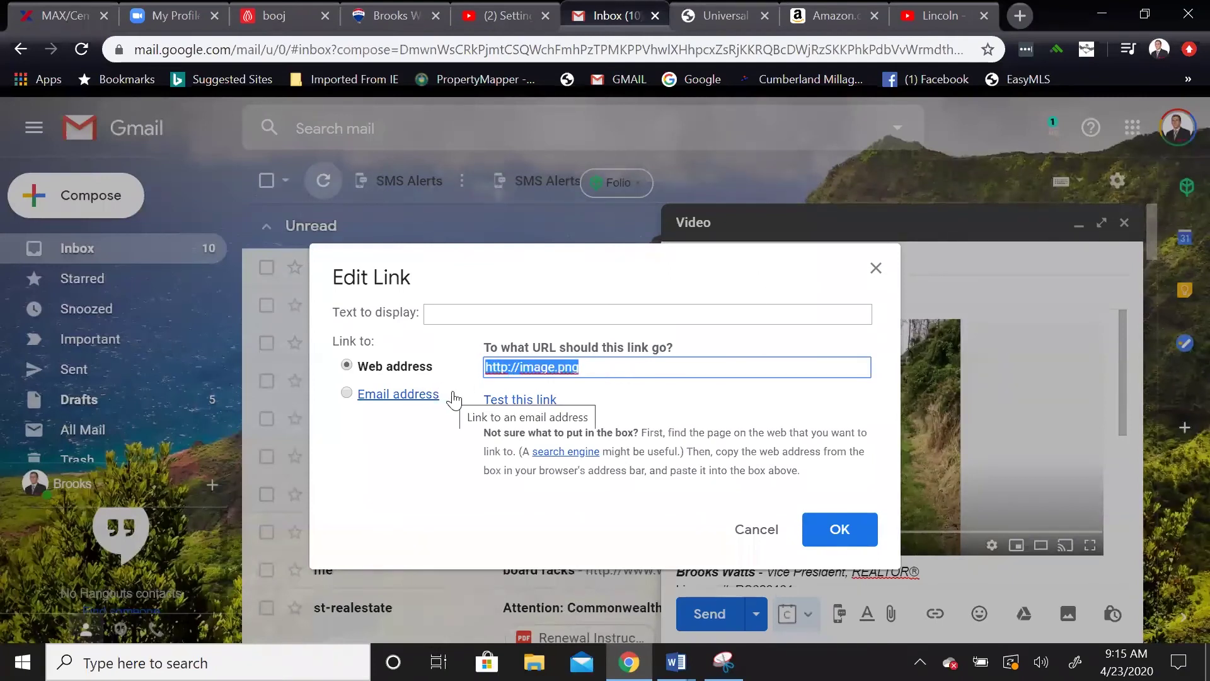
{"action": "key", "text": "ctrl+v"}
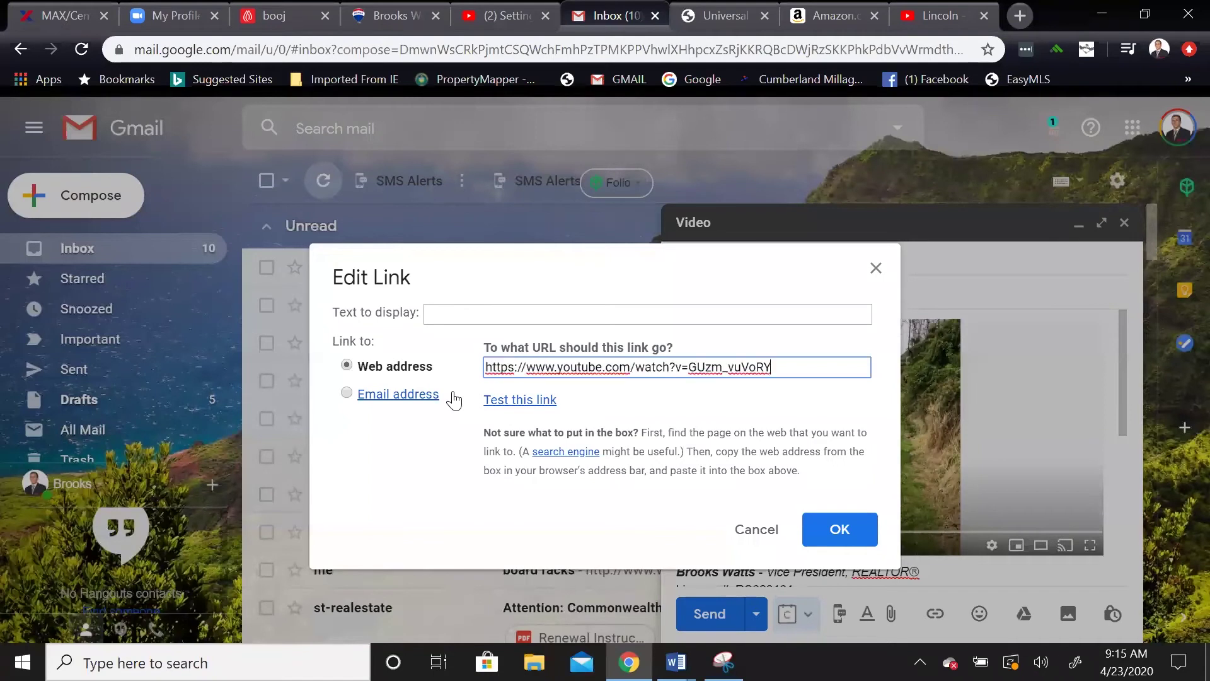
{"action": "left_click", "coordinate": [838, 531]}
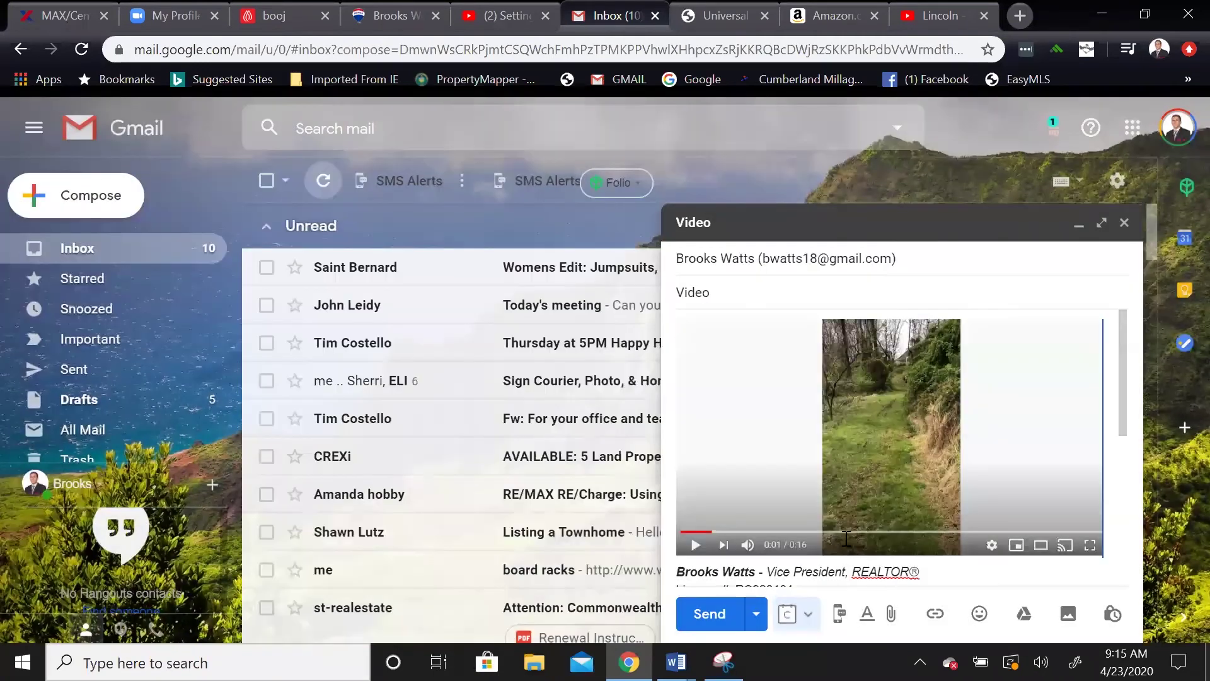
{"action": "left_click", "coordinate": [905, 434]}
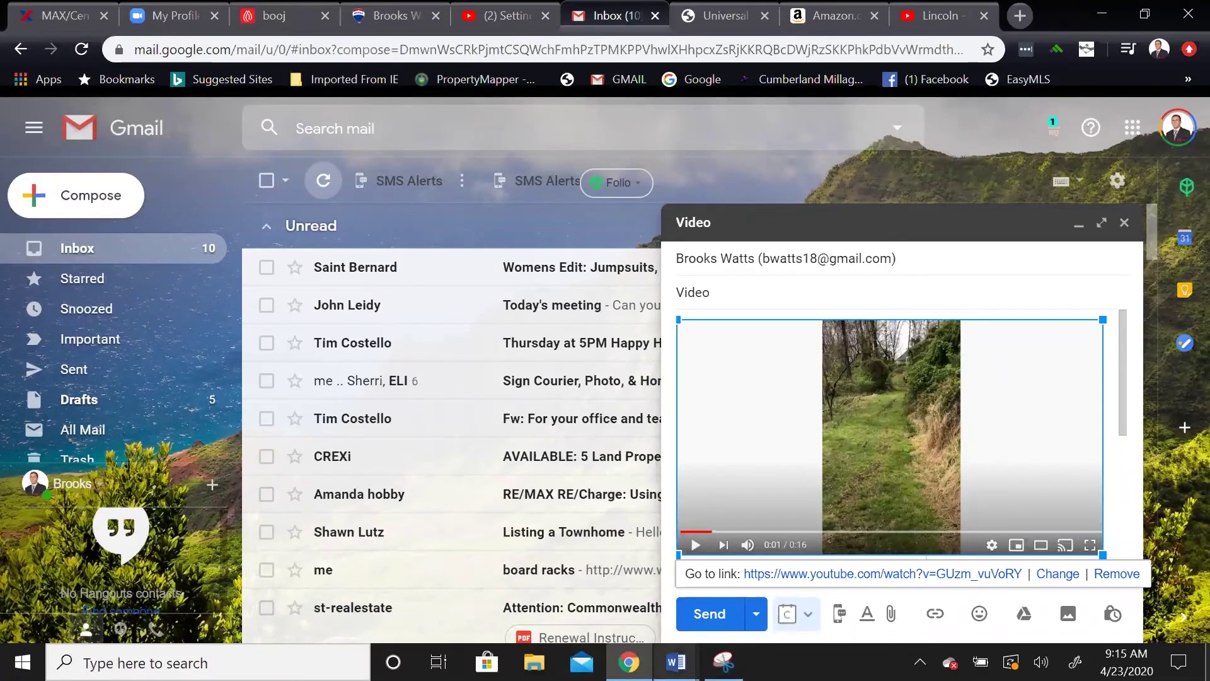
- Minimize the browser window to show the desktop
{"action": "key", "text": "super+d"}
{"action": "key", "text": "super+d"}
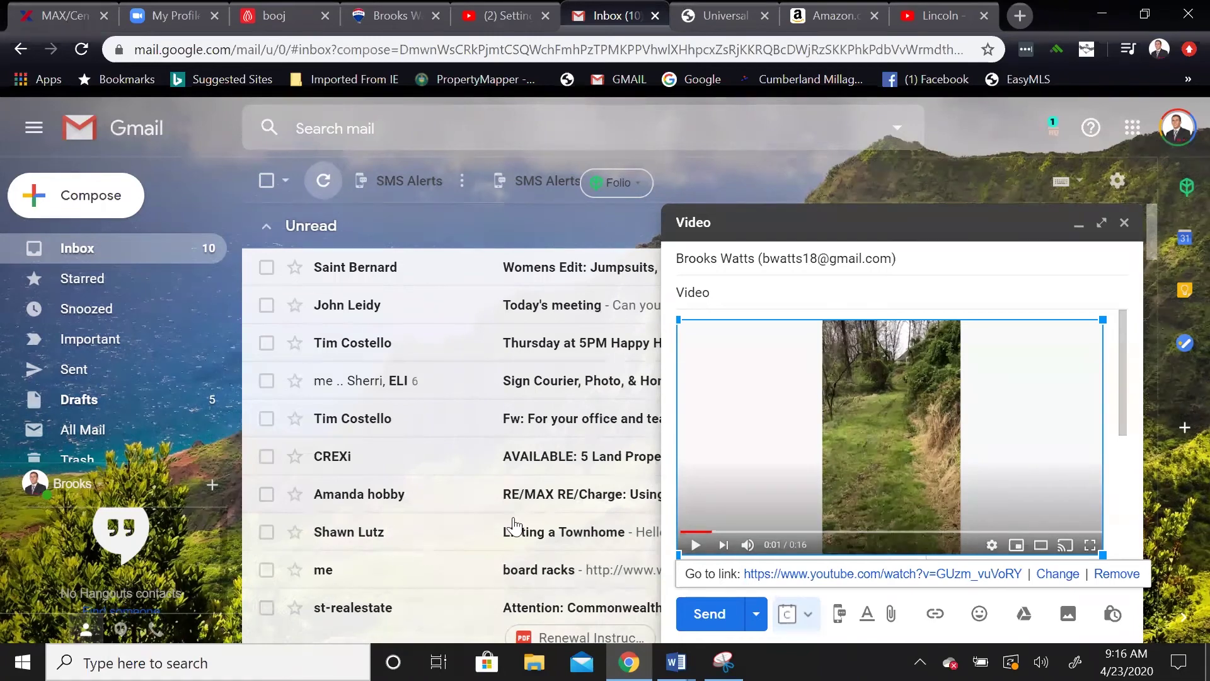
{"action": "left_click", "coordinate": [1102, 13]}
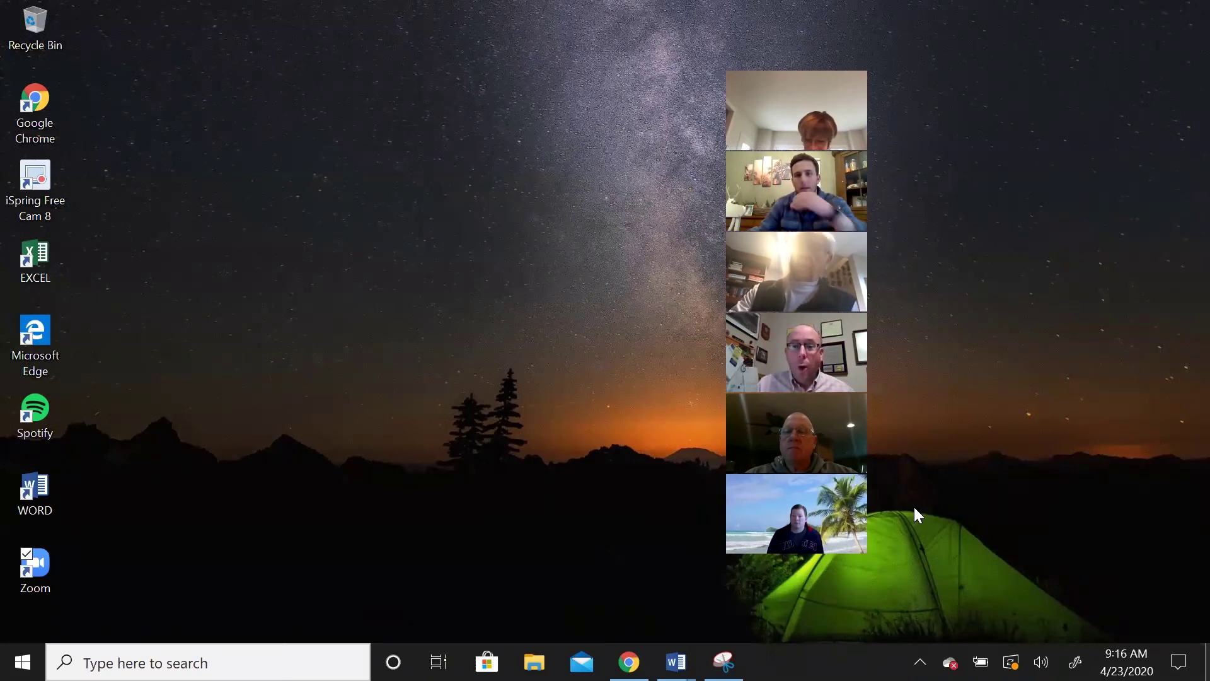
{"action": "key", "text": "F10"}
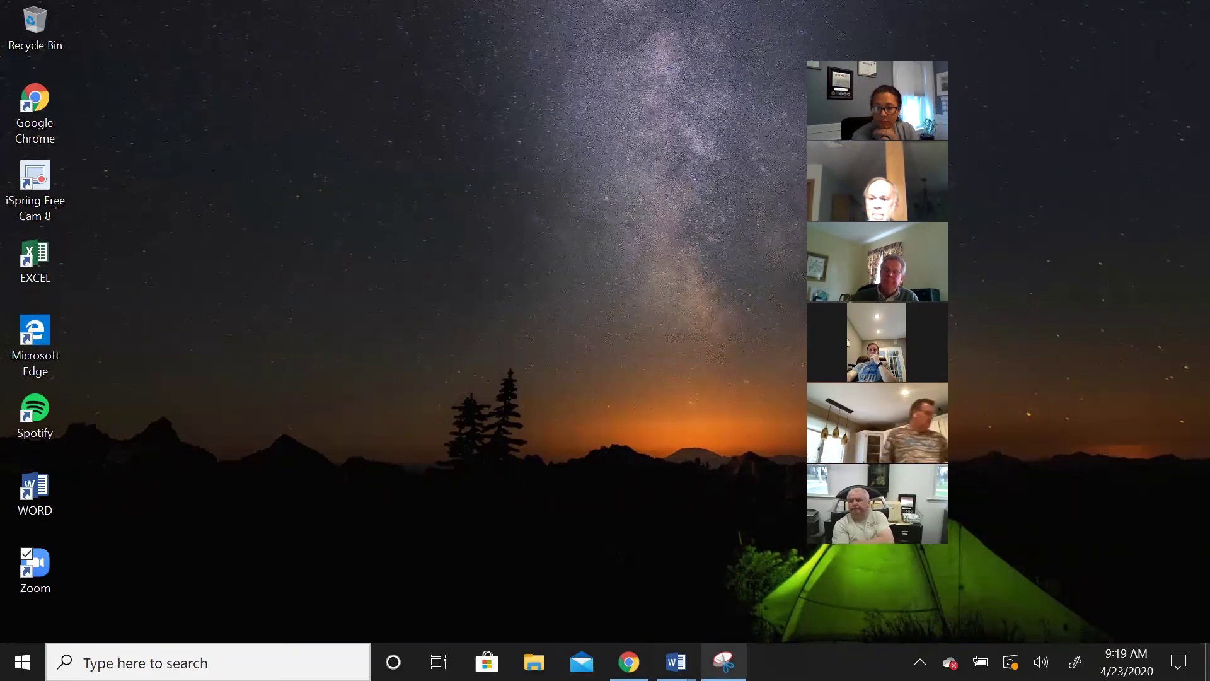
{"action": "mouse_move", "coordinate": [724, 662]}
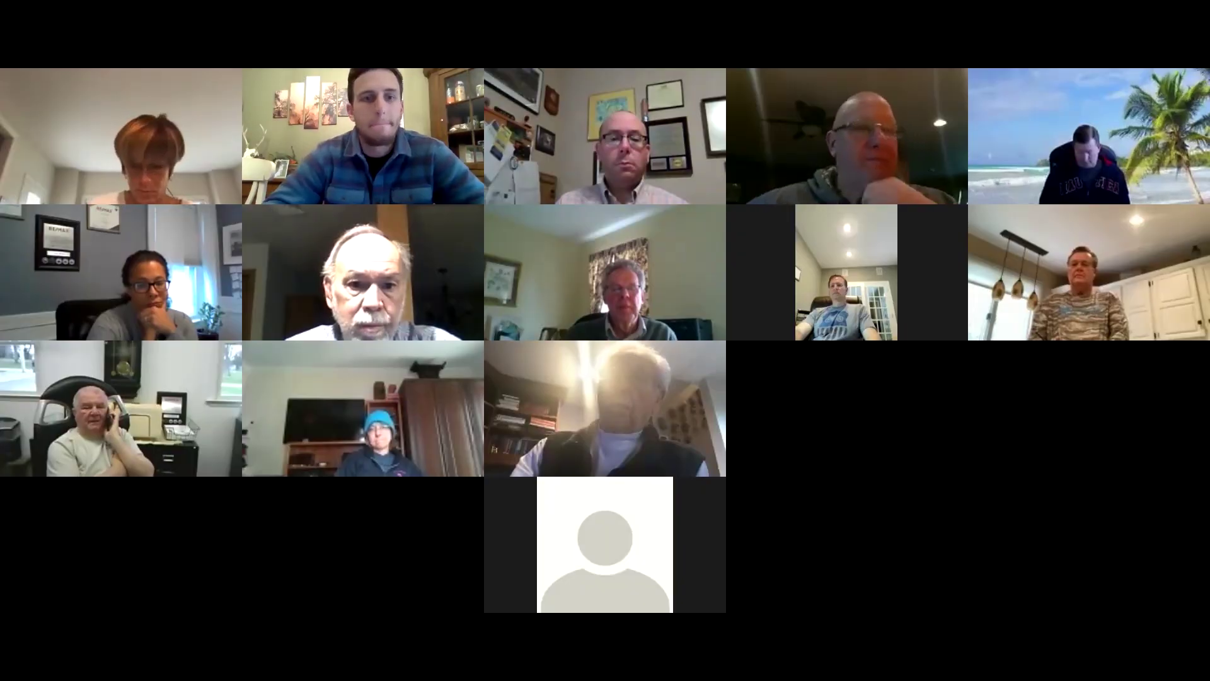